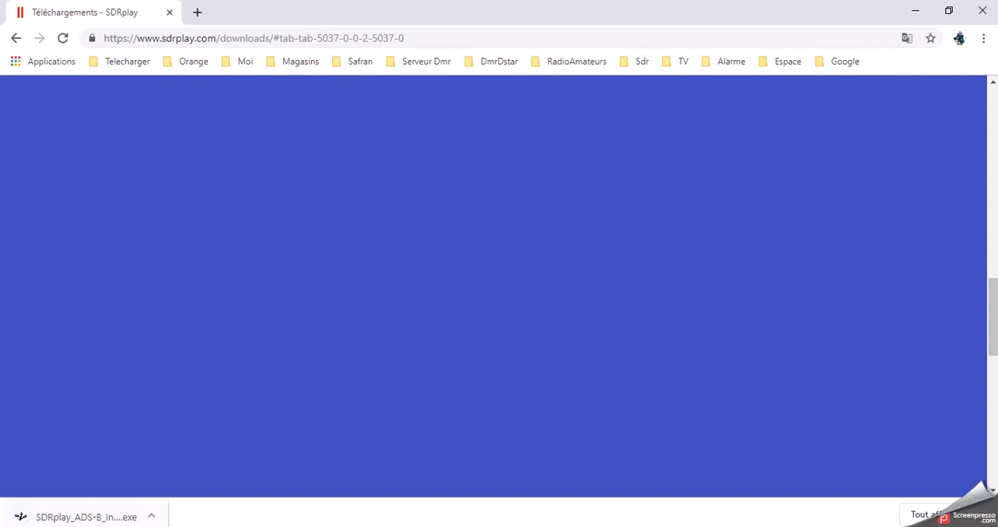
Remove the SDRplay_ADS-B_Installer_1.45.exe entry from the browser's download history and close the browser.
{"action": "left_click", "coordinate": [926, 514]}
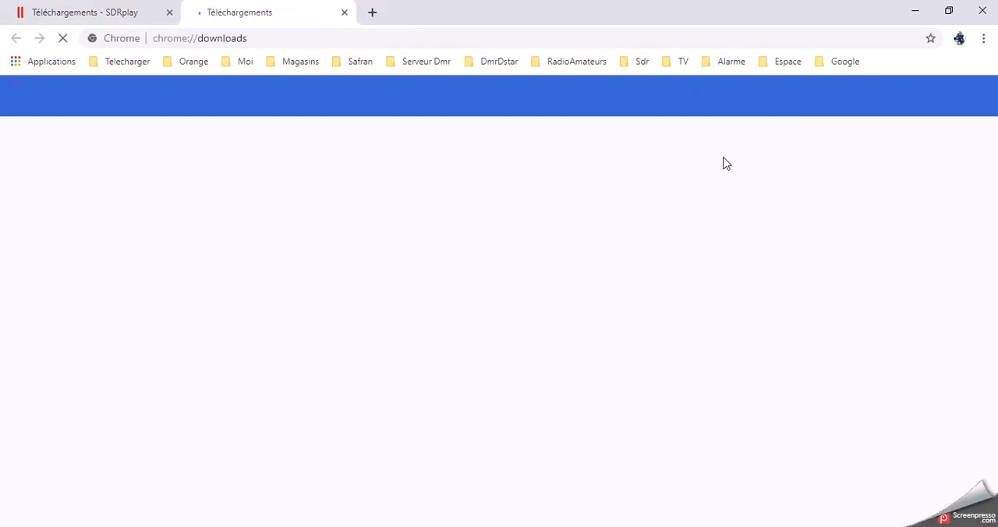
{"action": "left_click", "coordinate": [730, 184]}
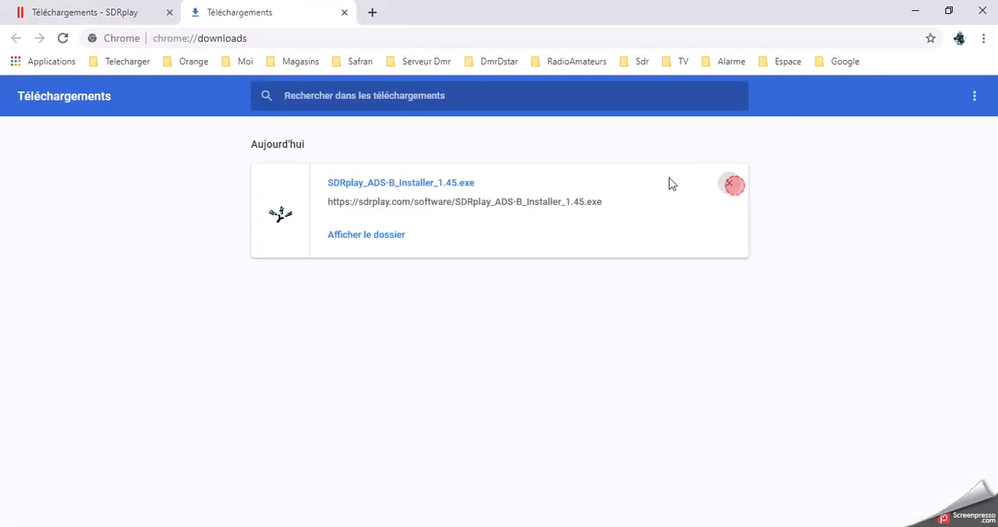
{"action": "left_click", "coordinate": [346, 13]}
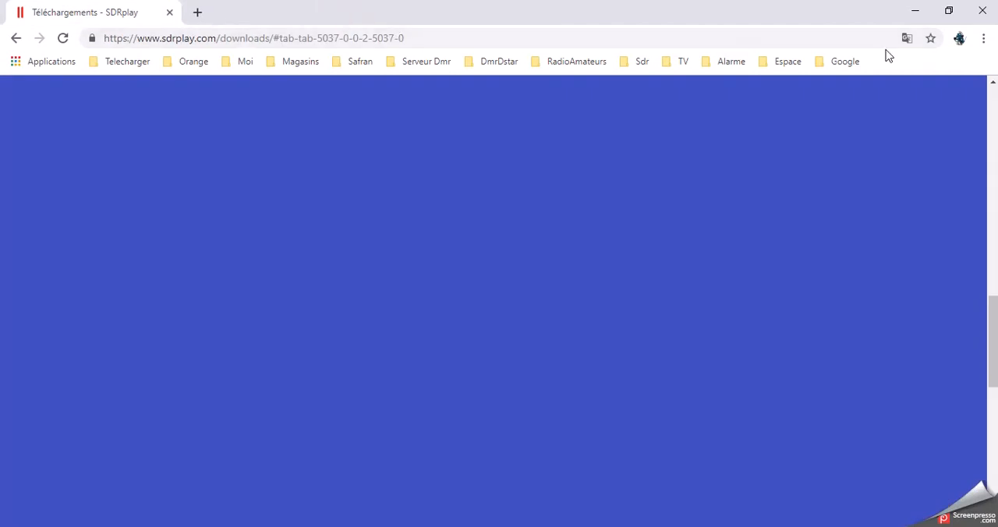
{"action": "left_click", "coordinate": [982, 11]}
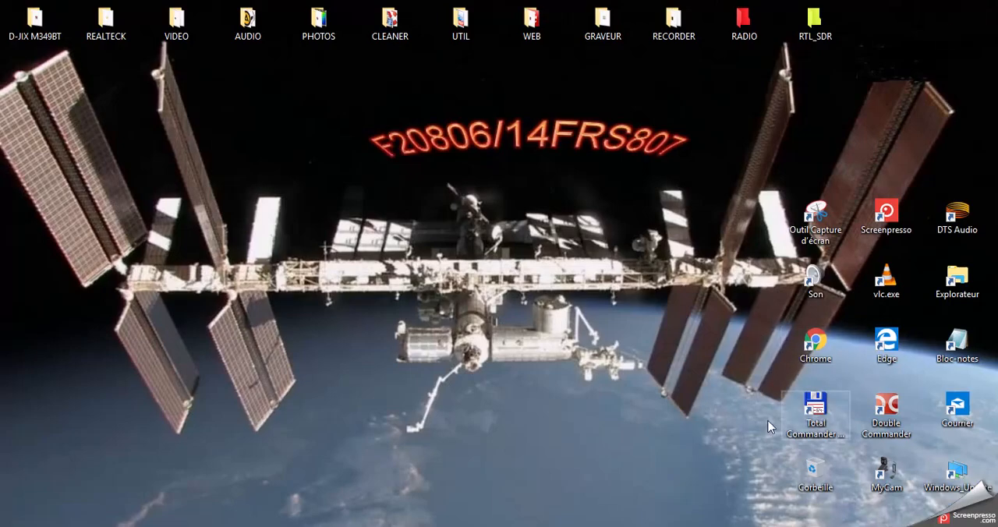
Switch to Total Commander and show c:\Radio in one file pane and c:\Temp with the SDRplay ADS-B installer in the other.
{"action": "key", "text": "alt+Tab"}
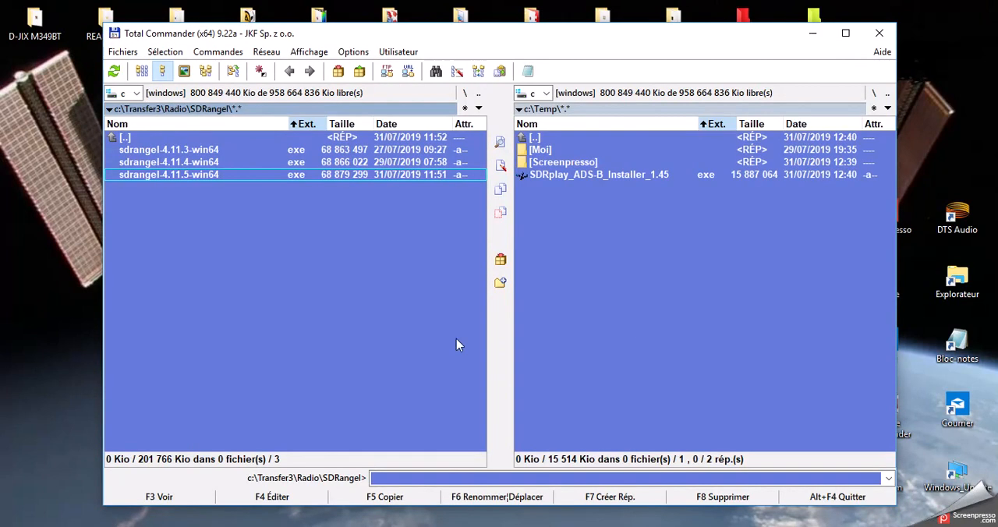
{"action": "left_click", "coordinate": [465, 93]}
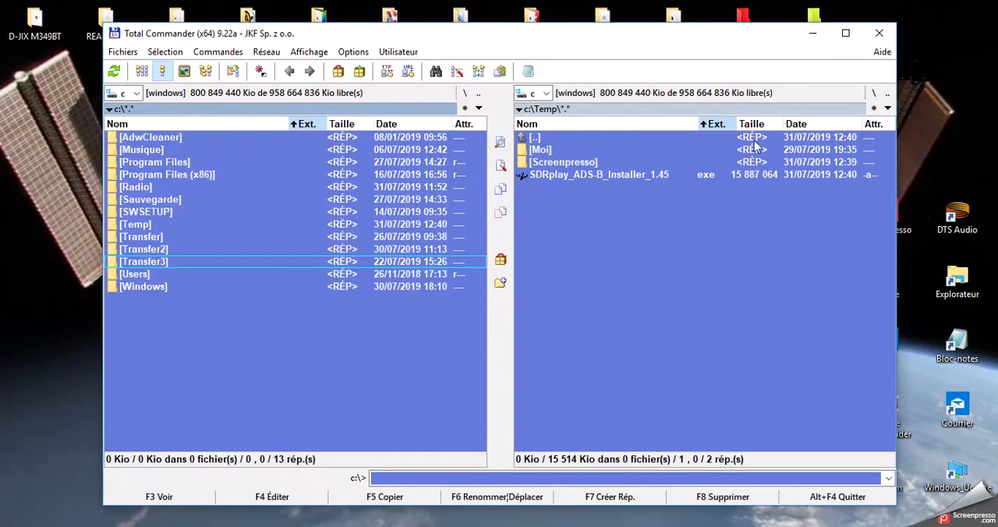
{"action": "left_click", "coordinate": [875, 93]}
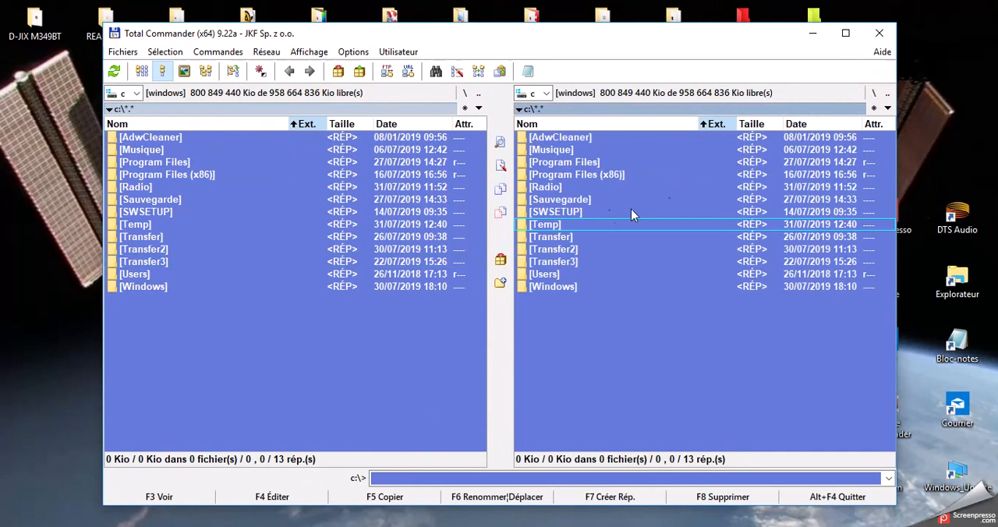
{"action": "double_click", "coordinate": [549, 188]}
{"action": "scroll", "coordinate": [623, 280], "scroll_direction": "down", "scroll_amount": 4}
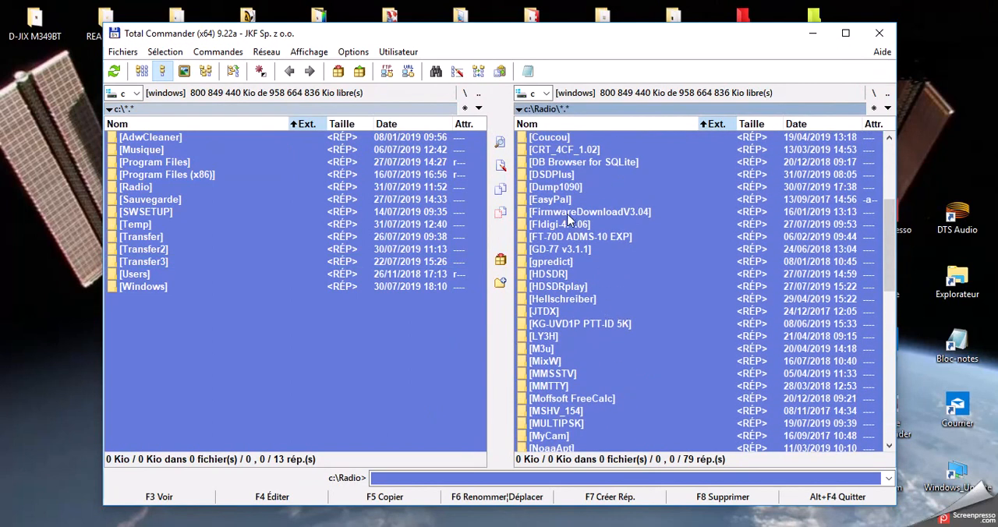
{"action": "scroll", "coordinate": [568, 221], "scroll_direction": "down", "scroll_amount": 7}
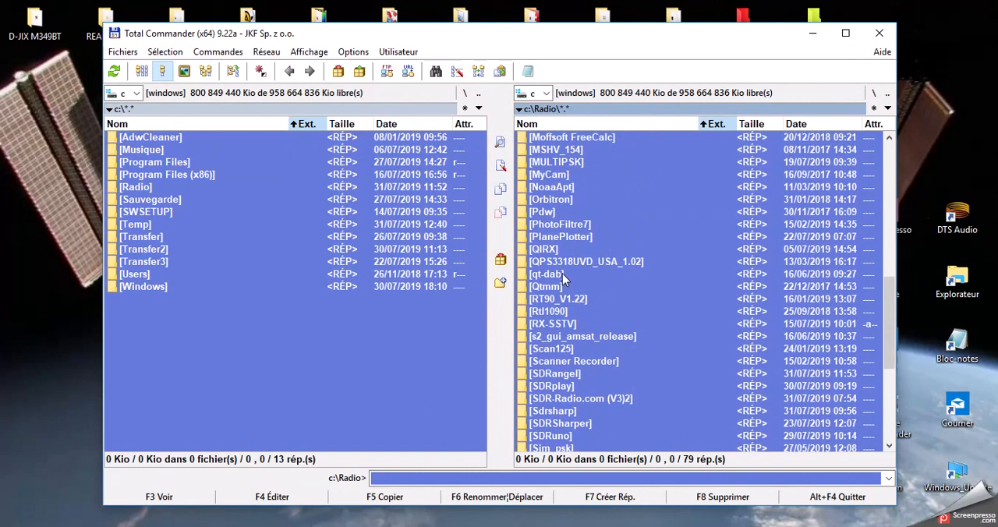
{"action": "double_click", "coordinate": [131, 224]}
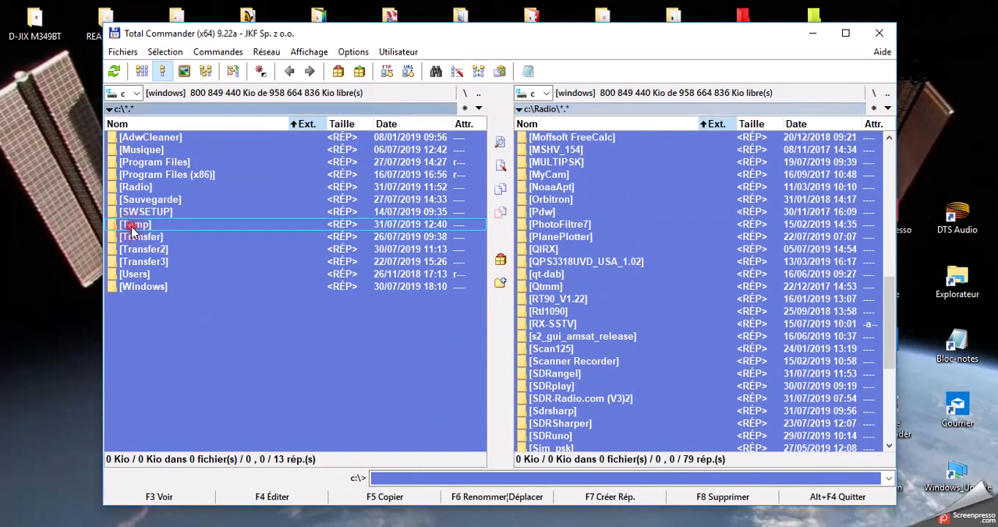
{"action": "left_click", "coordinate": [246, 177]}
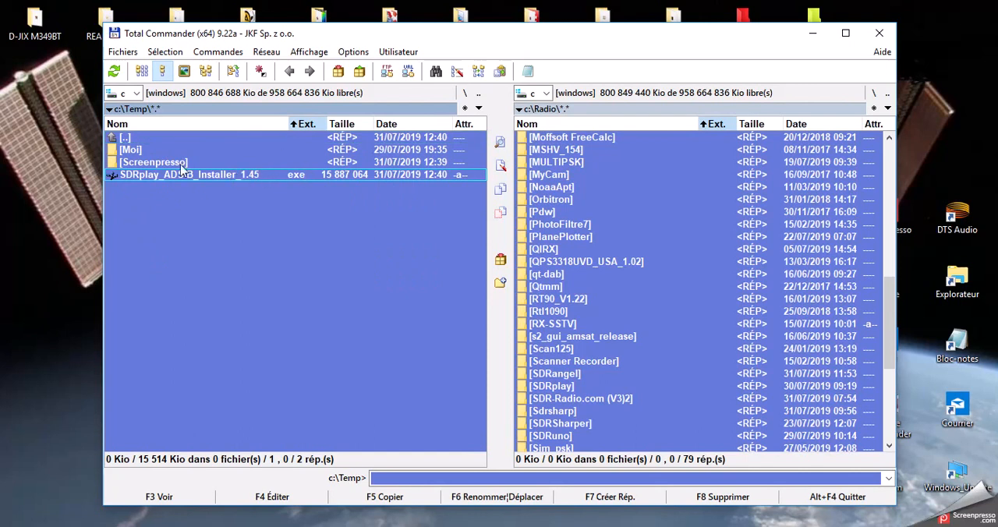
Open the SDRplay\dump1090 folder inside c:\Radio.
{"action": "scroll", "coordinate": [571, 322], "scroll_direction": "down", "scroll_amount": 3}
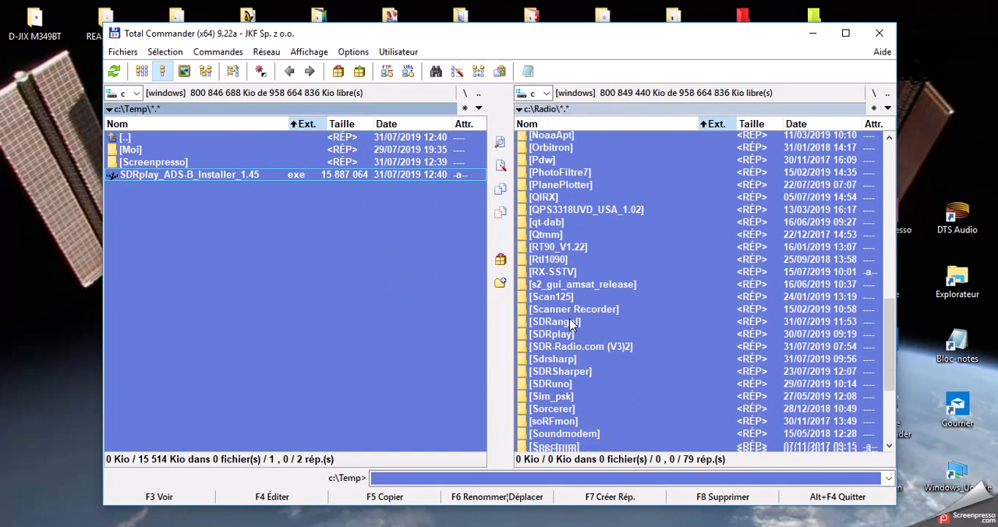
{"action": "double_click", "coordinate": [568, 275]}
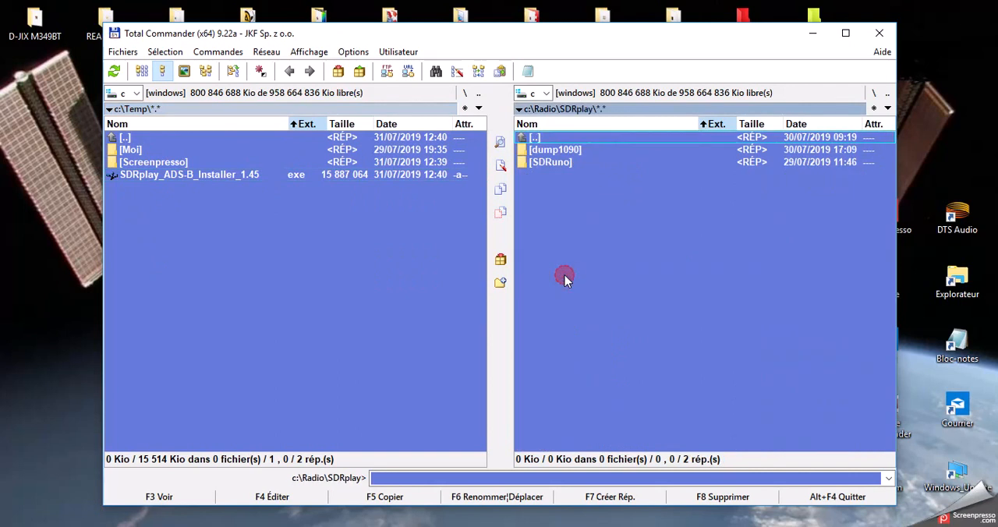
{"action": "double_click", "coordinate": [571, 151]}
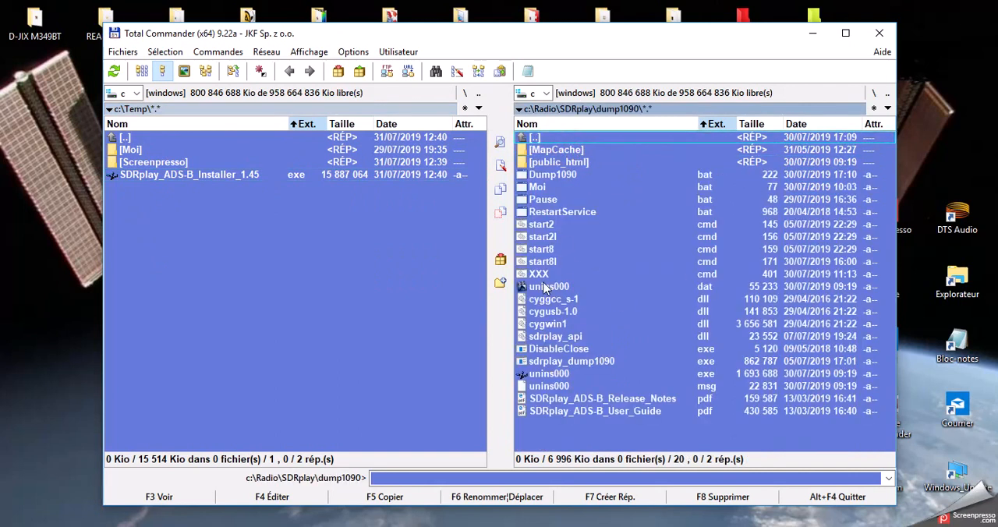
View the contents of the start2I.cmd script in the text editor and close it again.
{"action": "left_click", "coordinate": [546, 239]}
{"action": "left_click", "coordinate": [294, 500]}
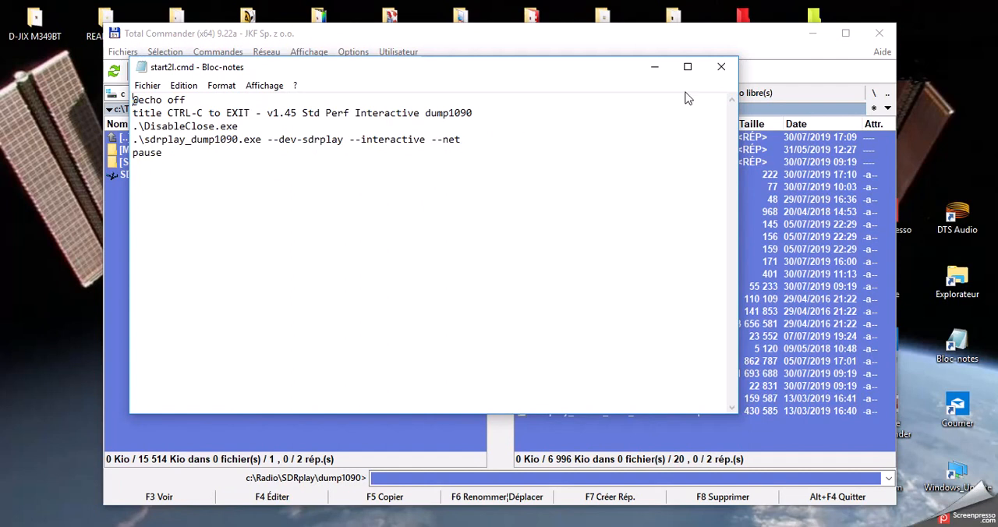
{"action": "left_click", "coordinate": [722, 70]}
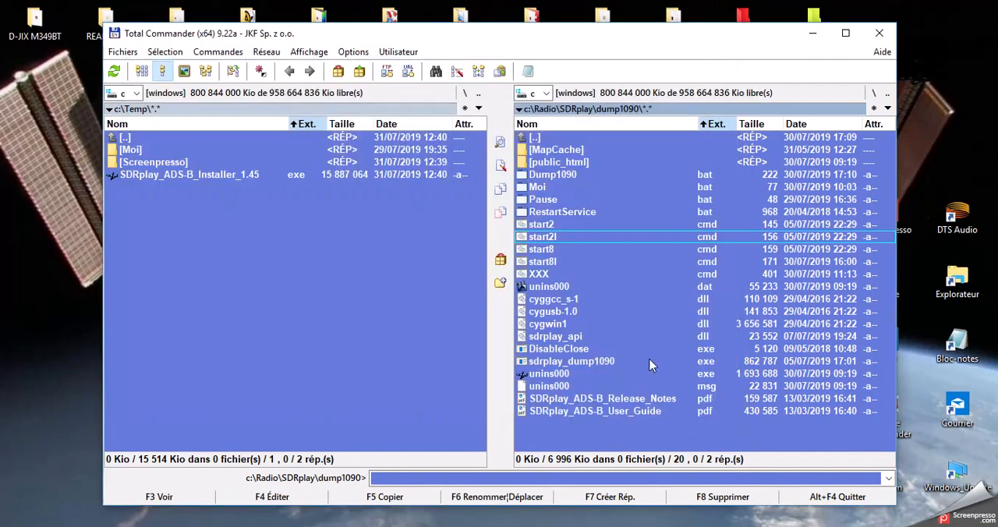
Run start2I.cmd to start interactive dump1090, close the other windows, and move its console lower on the desktop.
{"action": "double_click", "coordinate": [544, 237]}
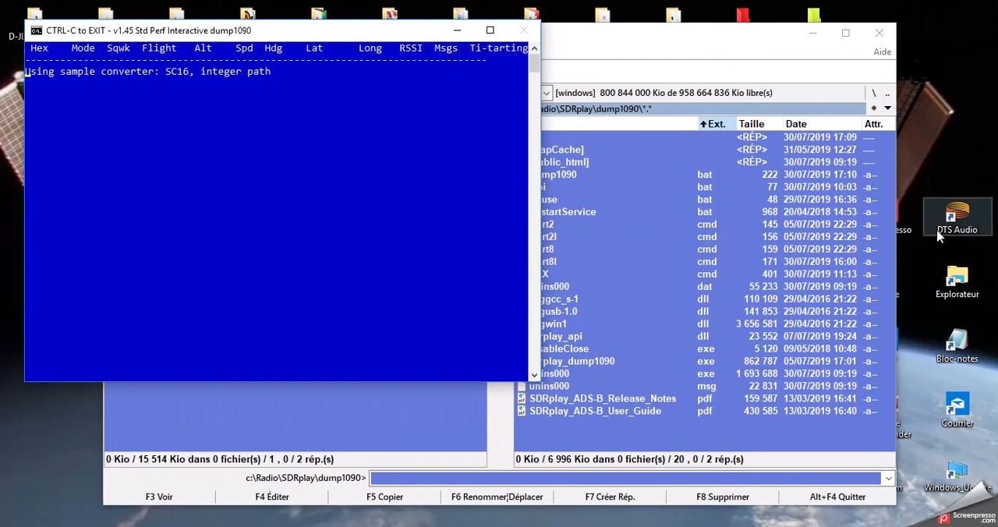
{"action": "left_click", "coordinate": [880, 35]}
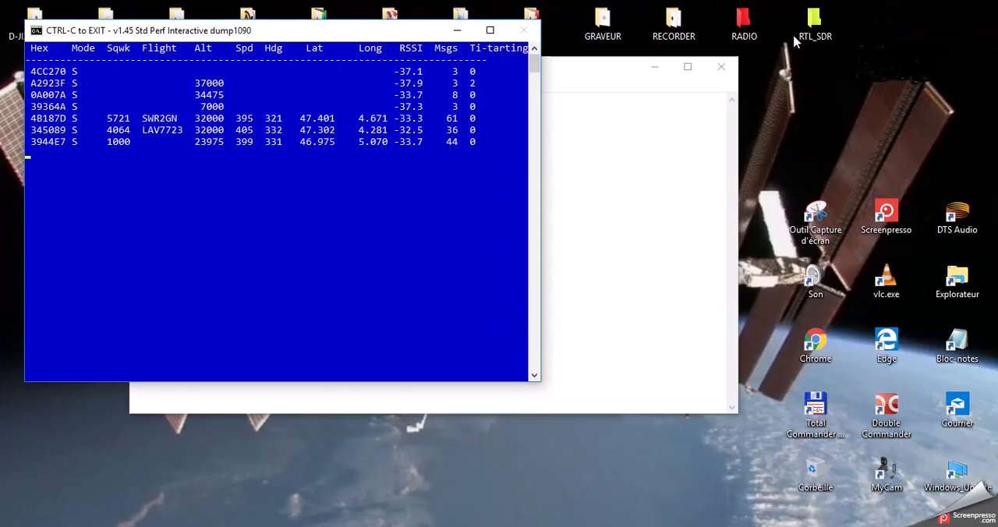
{"action": "left_click", "coordinate": [720, 67]}
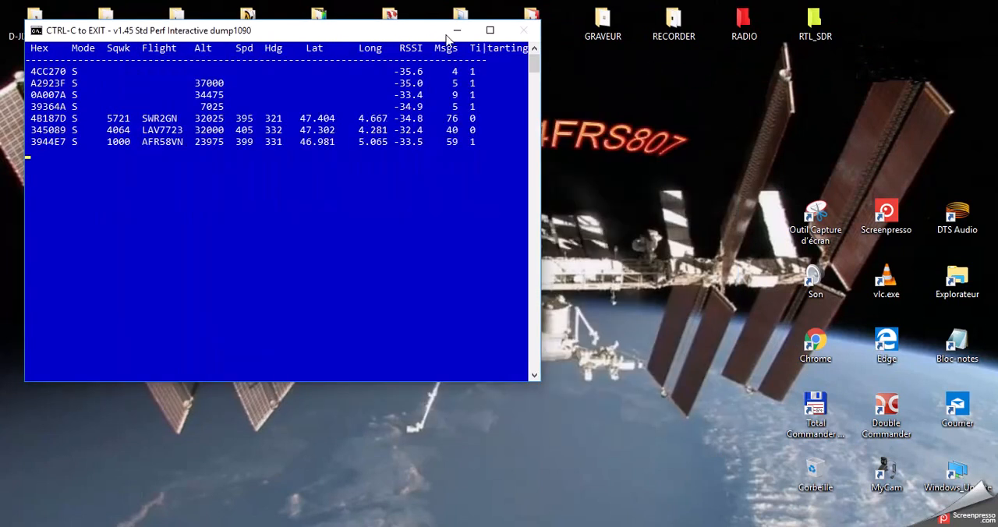
{"action": "left_click_drag", "start_coordinate": [367, 34], "coordinate": [415, 208]}
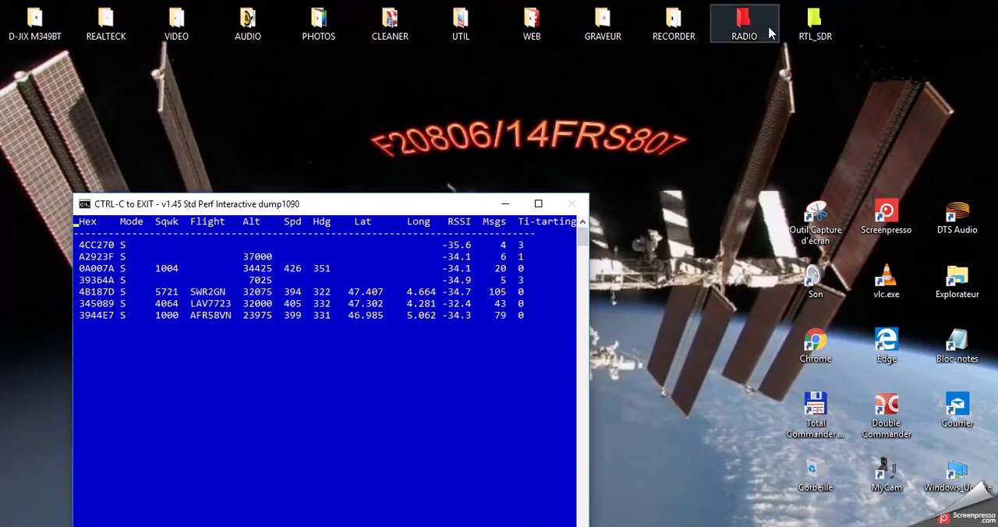
{"action": "double_click", "coordinate": [739, 35]}
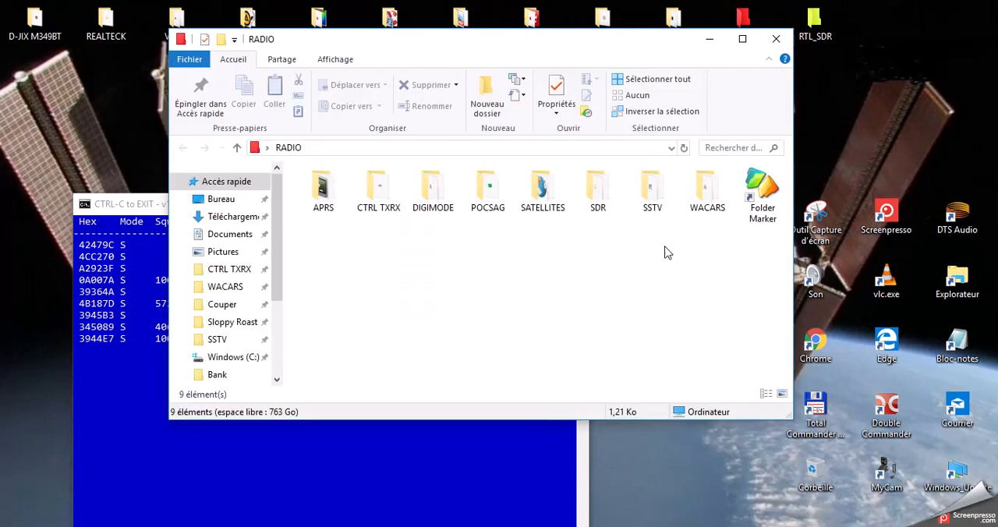
{"action": "left_click", "coordinate": [711, 195]}
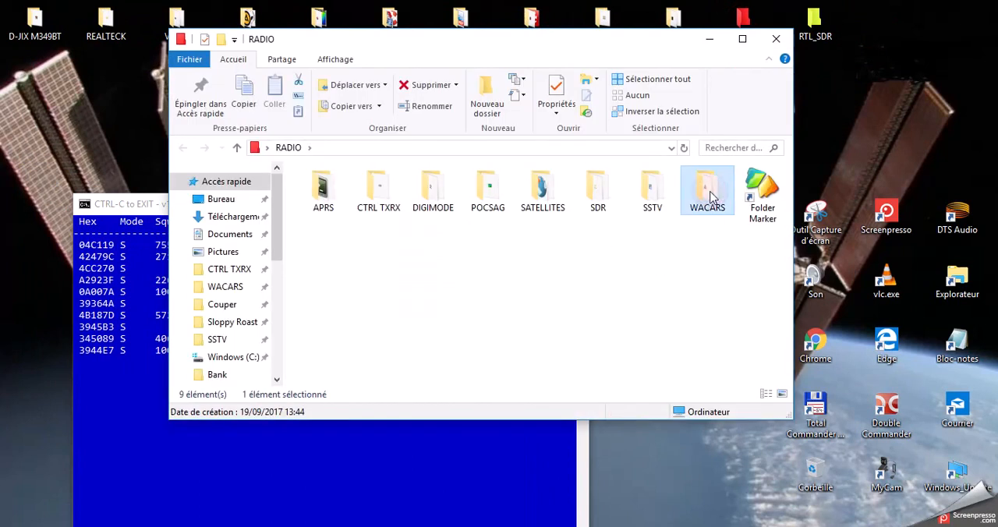
{"action": "double_click", "coordinate": [710, 196]}
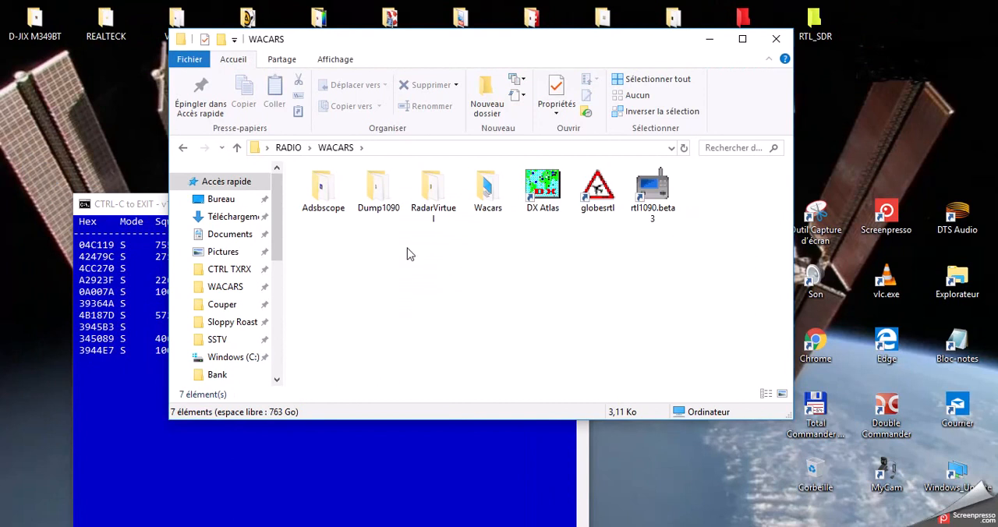
{"action": "left_click", "coordinate": [774, 36]}
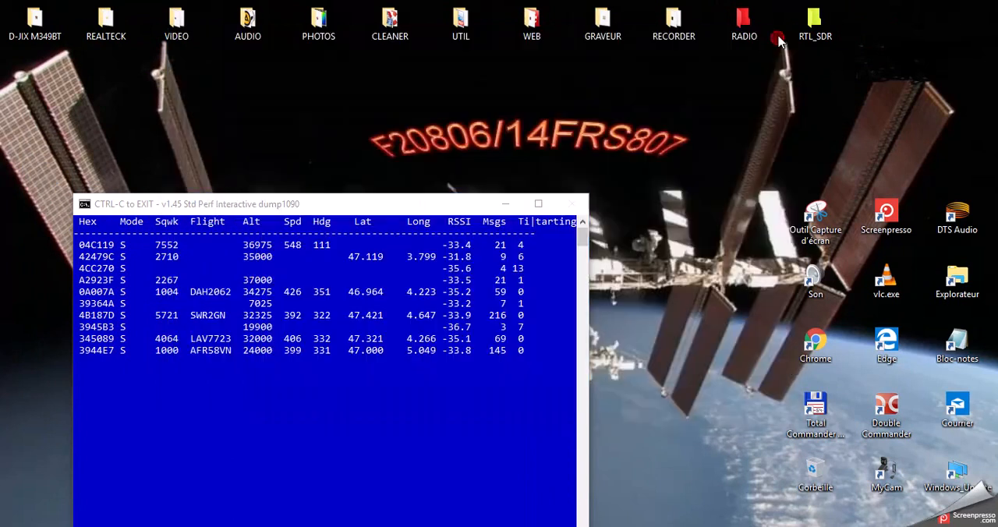
Launch Virtual Radar_v2.43 from the desktop's RTL_SDR\SDRplay folder and close the folder window.
{"action": "double_click", "coordinate": [816, 29]}
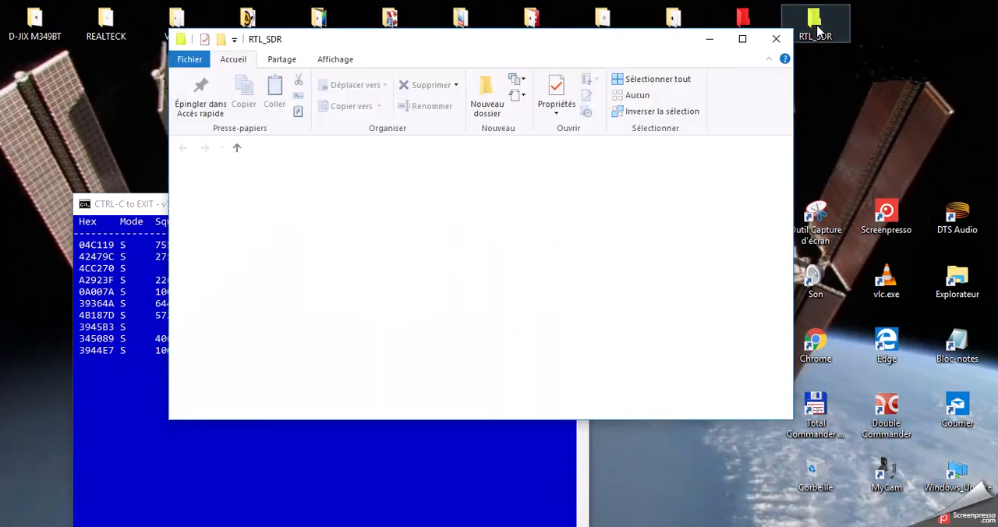
{"action": "double_click", "coordinate": [416, 224]}
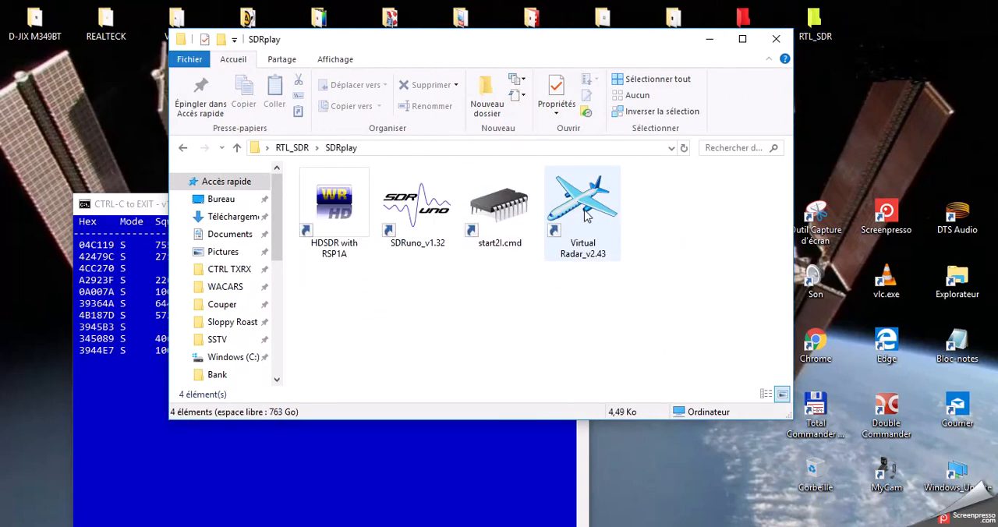
{"action": "double_click", "coordinate": [584, 207]}
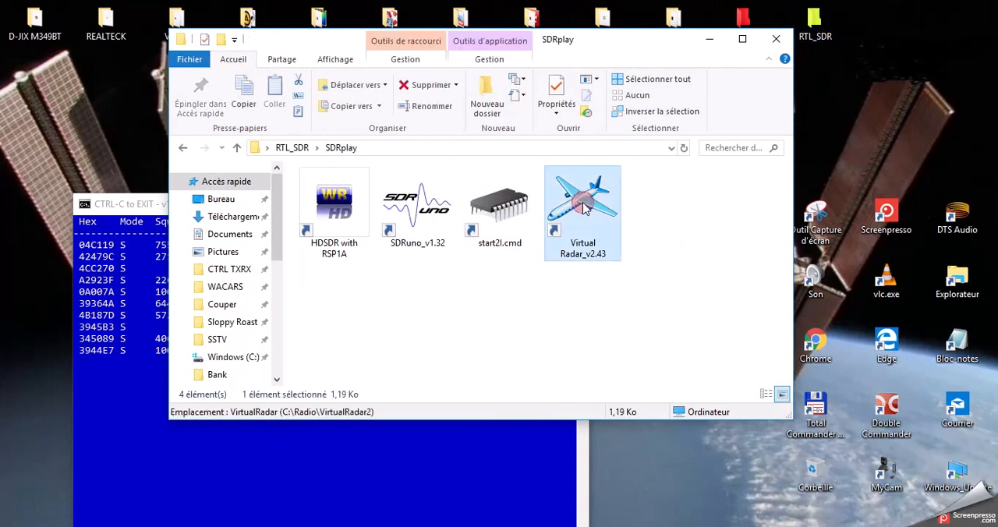
{"action": "left_click", "coordinate": [777, 40]}
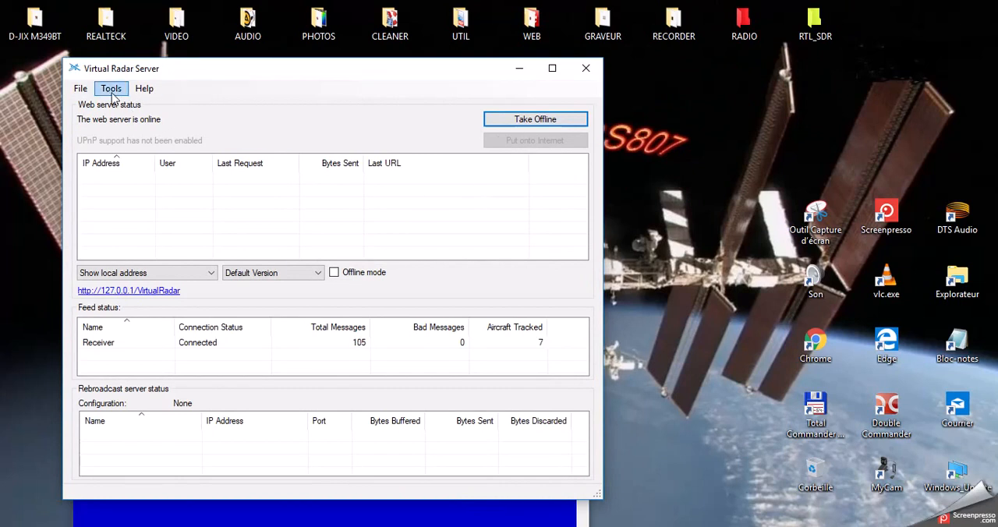
Examine the receiver's format, location, network address and port in the Virtual Radar Server options, then accept the dialog.
{"action": "left_click", "coordinate": [110, 88]}
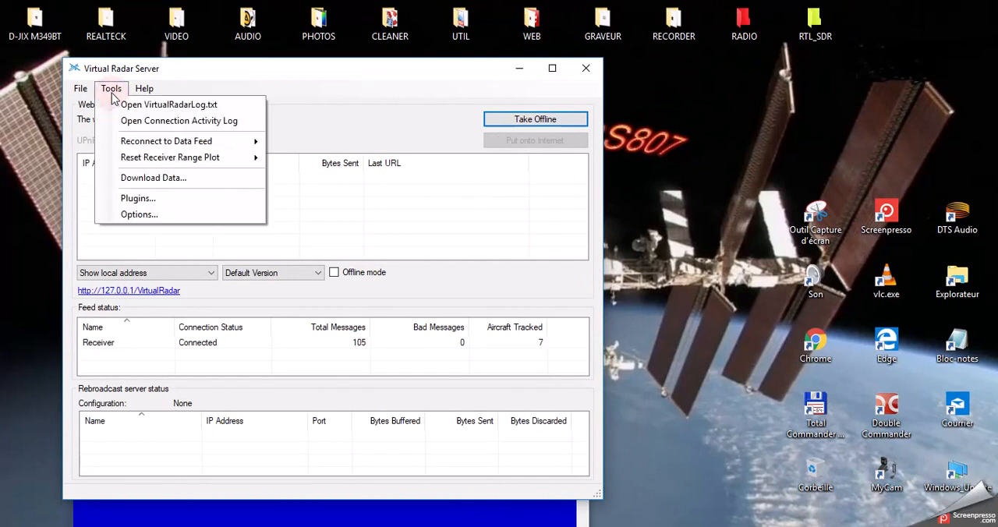
{"action": "left_click", "coordinate": [131, 215]}
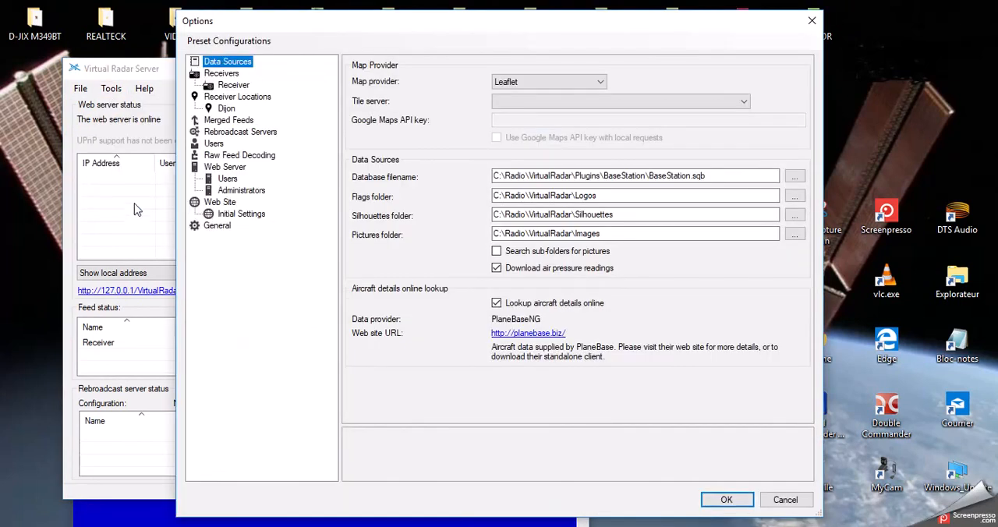
{"action": "left_click", "coordinate": [212, 75]}
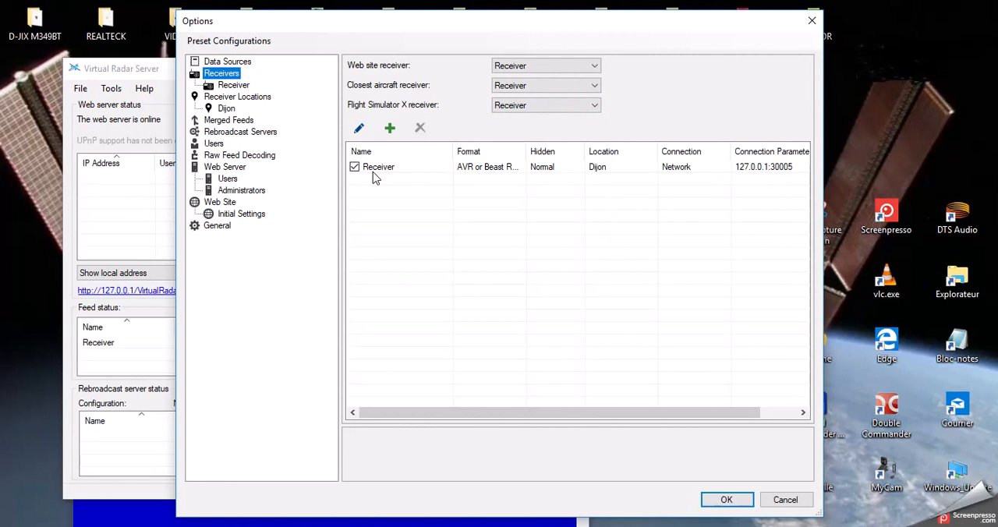
{"action": "left_click", "coordinate": [233, 85]}
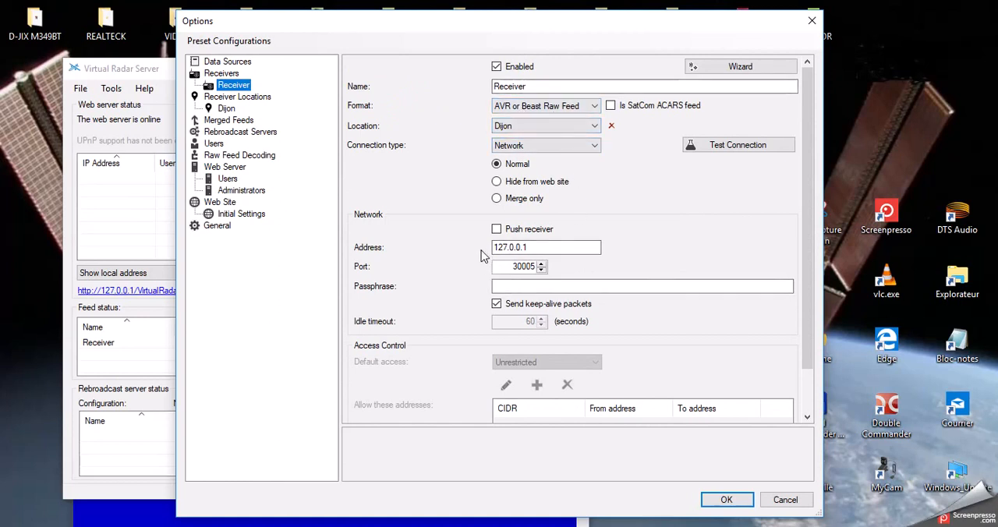
{"action": "left_click_drag", "start_coordinate": [567, 246], "coordinate": [473, 243]}
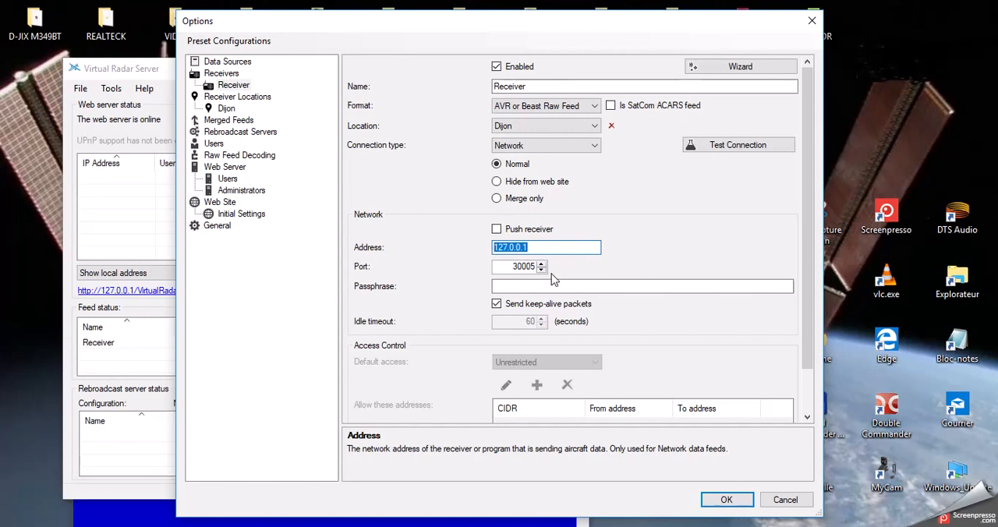
{"action": "left_click", "coordinate": [538, 269]}
{"action": "left_click", "coordinate": [541, 265]}
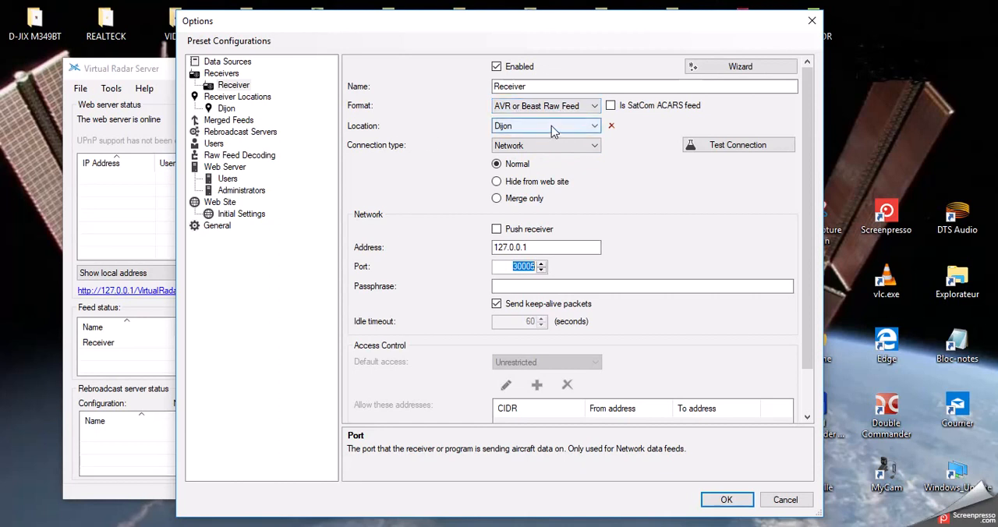
{"action": "left_click", "coordinate": [728, 502]}
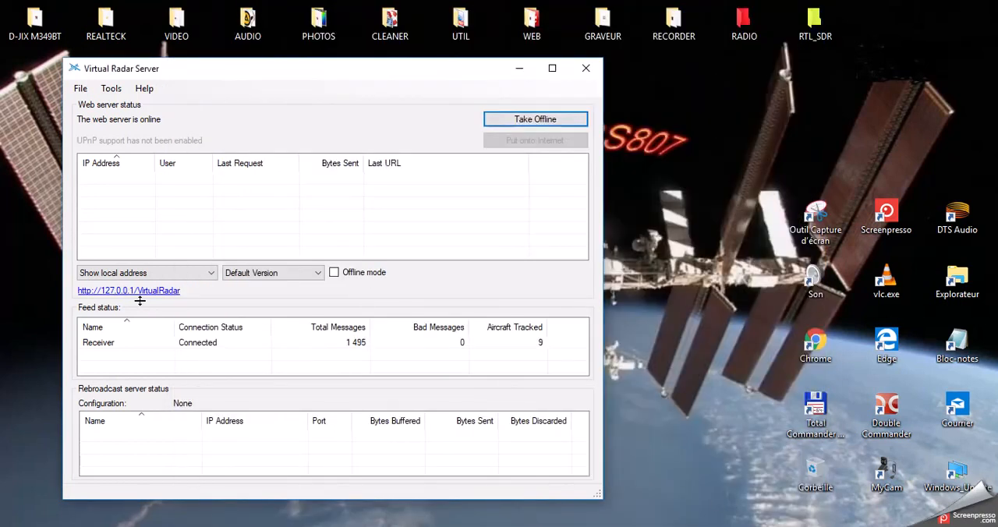
Open the local Virtual Radar web page, enlarge the aircraft detail pane to show the full photos, and minimize the browser.
{"action": "left_click", "coordinate": [141, 292]}
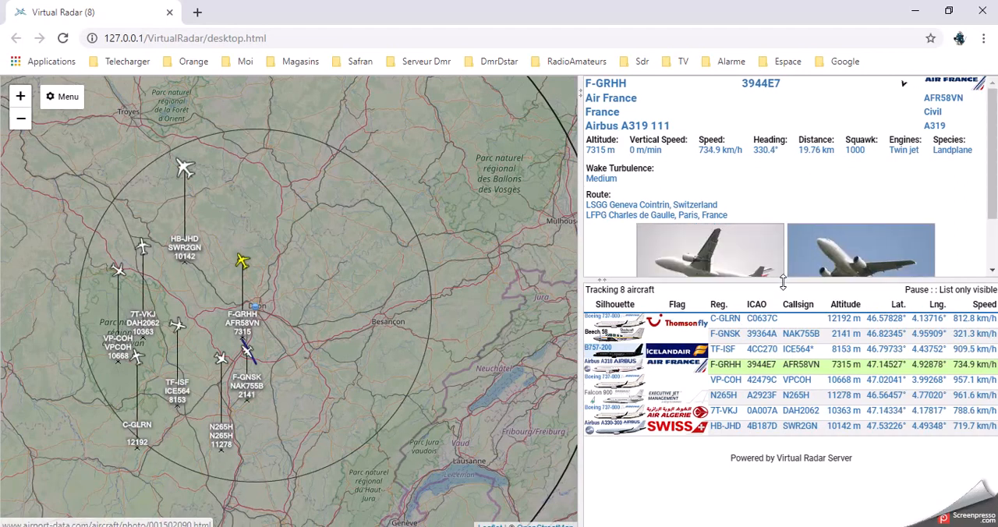
{"action": "left_click_drag", "start_coordinate": [783, 281], "coordinate": [776, 331]}
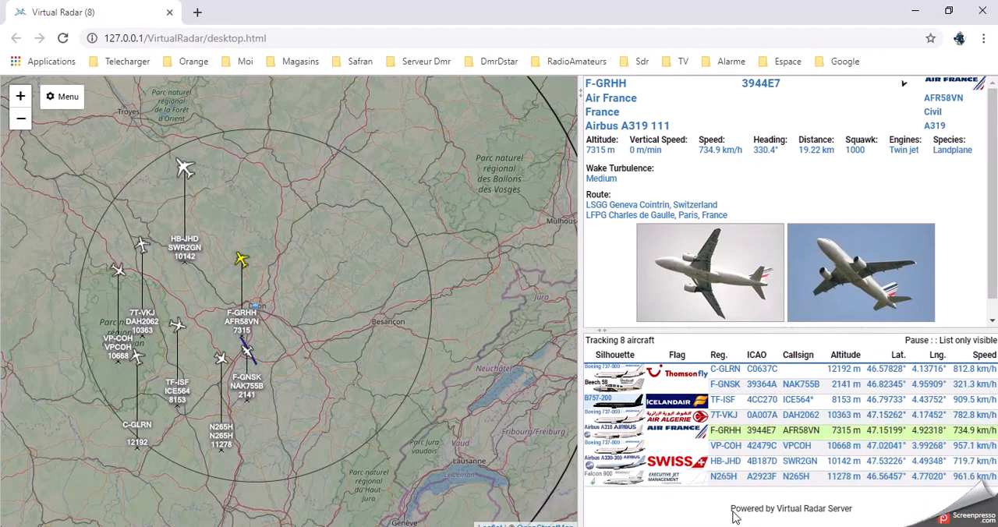
{"action": "left_click", "coordinate": [916, 16]}
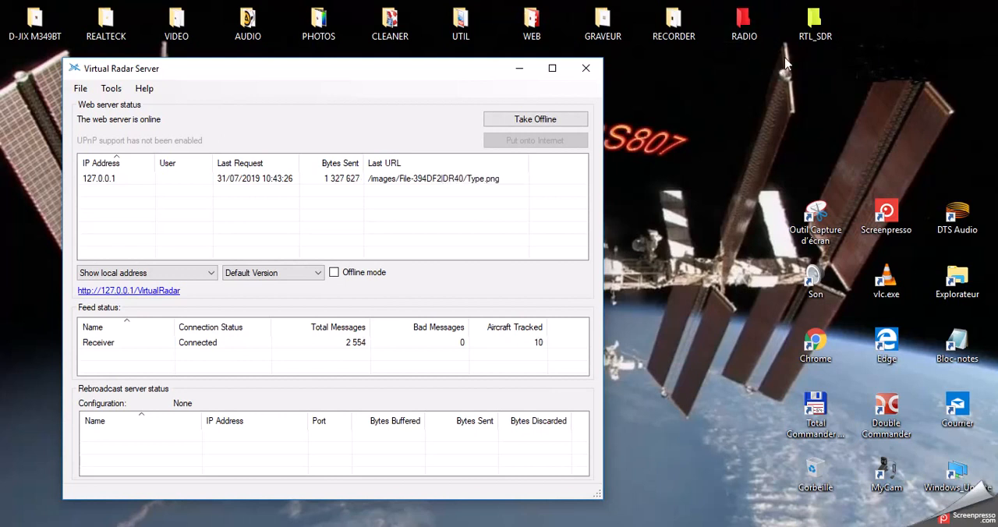
Launch PlanePlotter64.88 from the desktop's RADIO\WACARS\Wacars folder, close the folder window, and minimize the Virtual Radar Server window.
{"action": "double_click", "coordinate": [743, 27]}
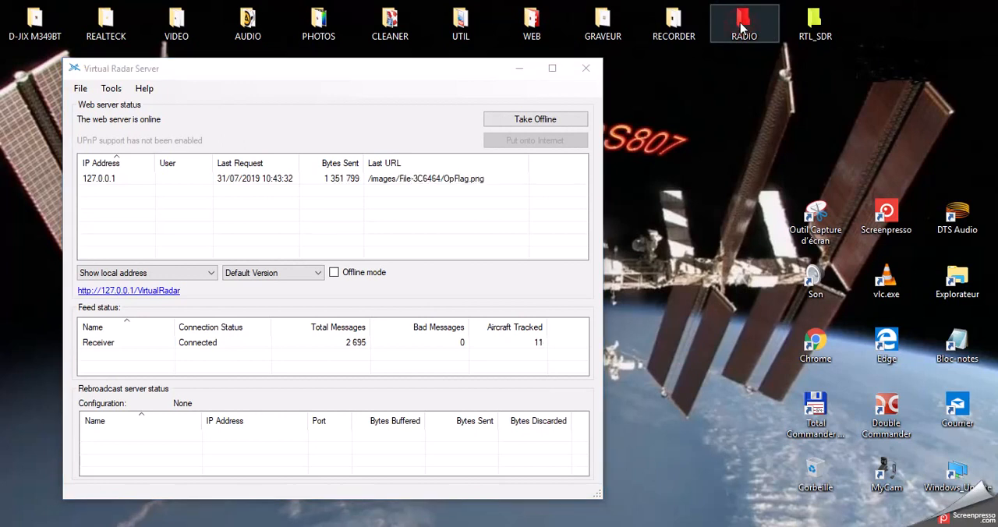
{"action": "double_click", "coordinate": [707, 193]}
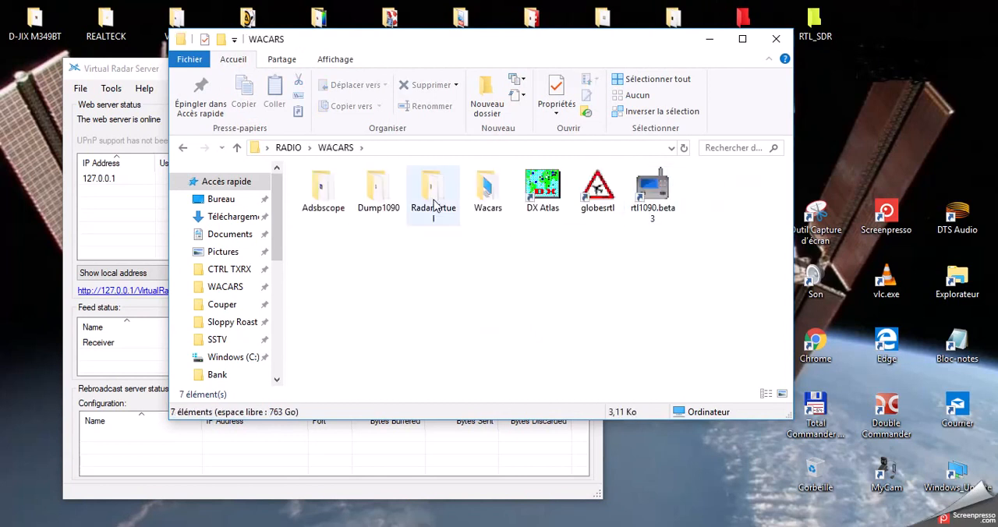
{"action": "double_click", "coordinate": [434, 204]}
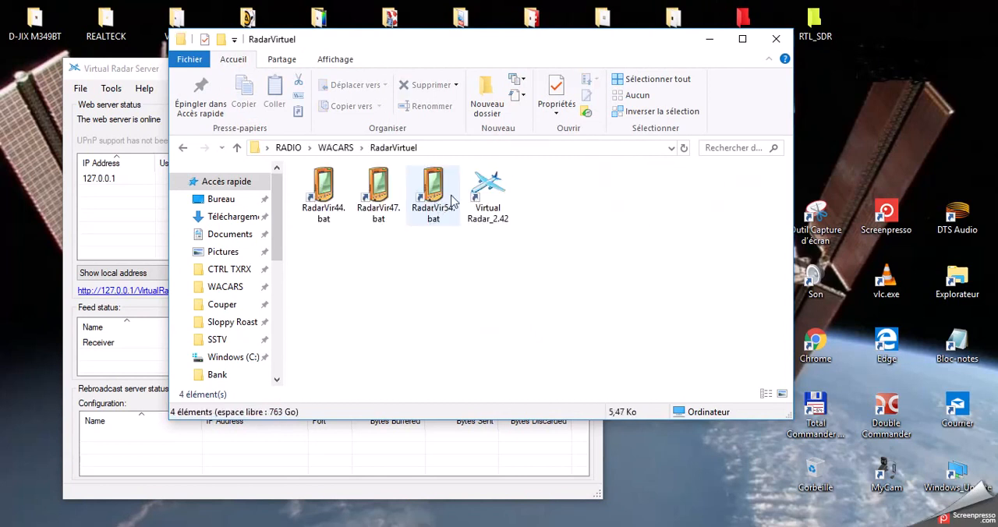
{"action": "left_click", "coordinate": [181, 151]}
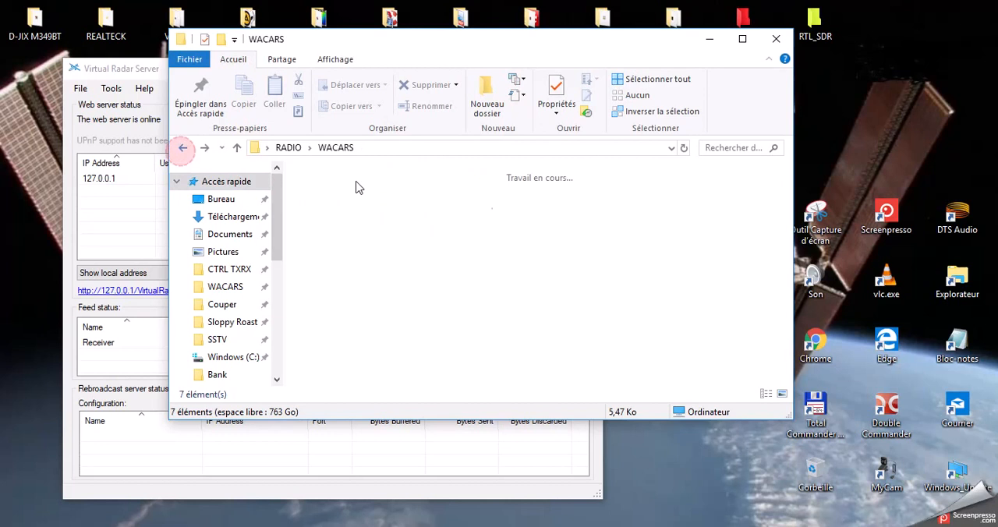
{"action": "double_click", "coordinate": [484, 200]}
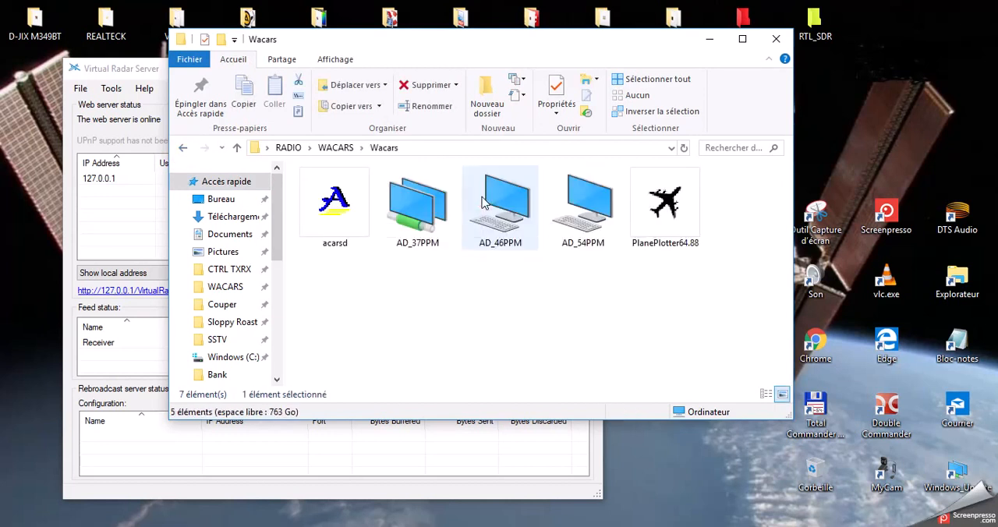
{"action": "left_click", "coordinate": [665, 201]}
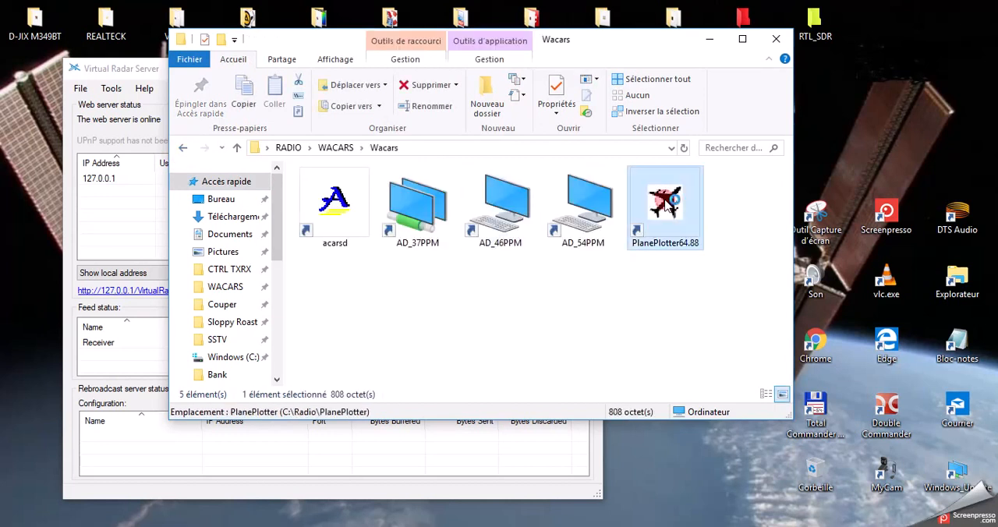
{"action": "left_click", "coordinate": [775, 38]}
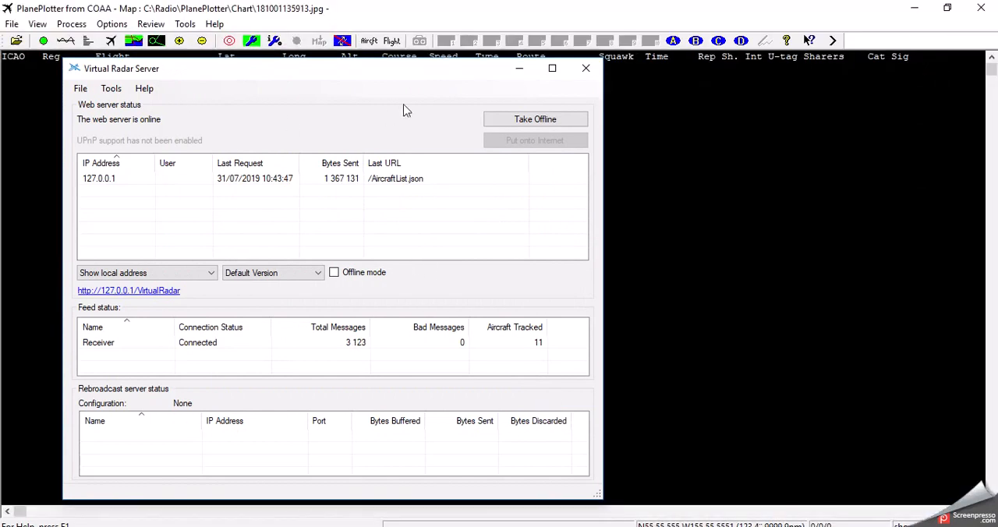
{"action": "left_click", "coordinate": [519, 68]}
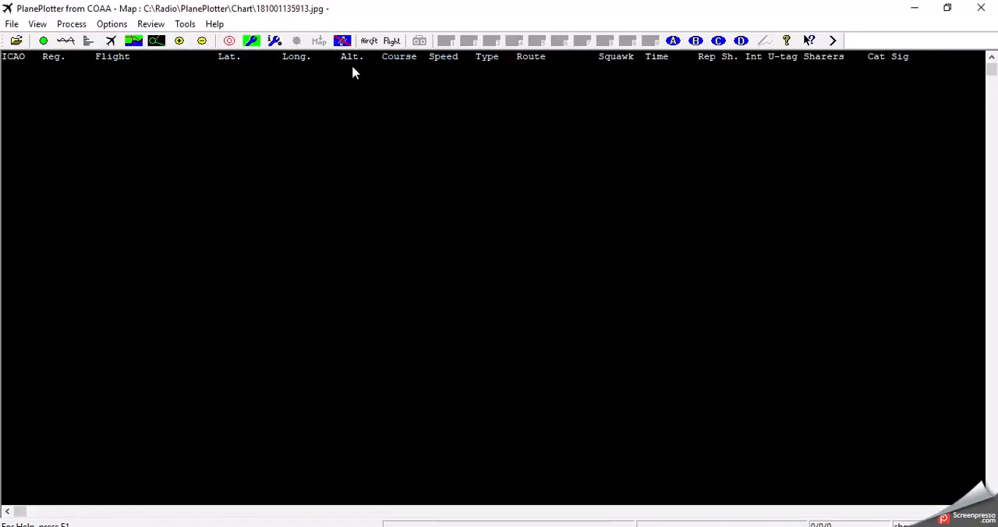
Check in PlanePlotter's input/output settings that Mode-S/ADS-B uses RTL > PC+Dump1090, and accept the dialog.
{"action": "left_click", "coordinate": [277, 40]}
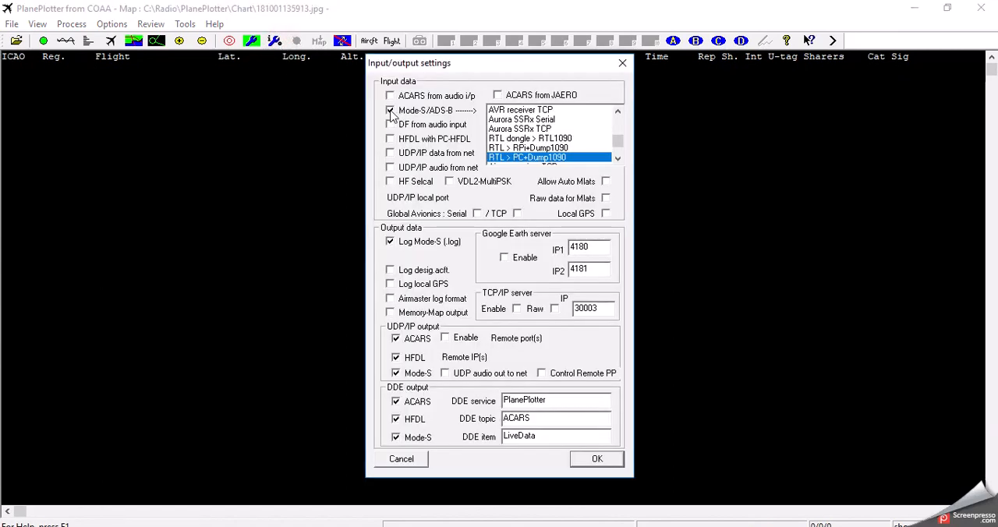
{"action": "left_click", "coordinate": [618, 159]}
{"action": "left_click", "coordinate": [619, 159]}
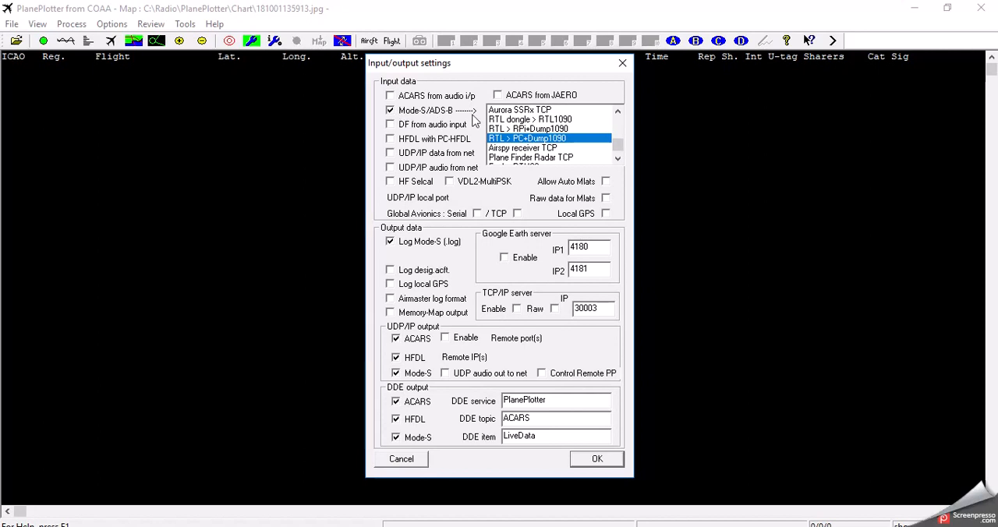
{"action": "left_click", "coordinate": [608, 460]}
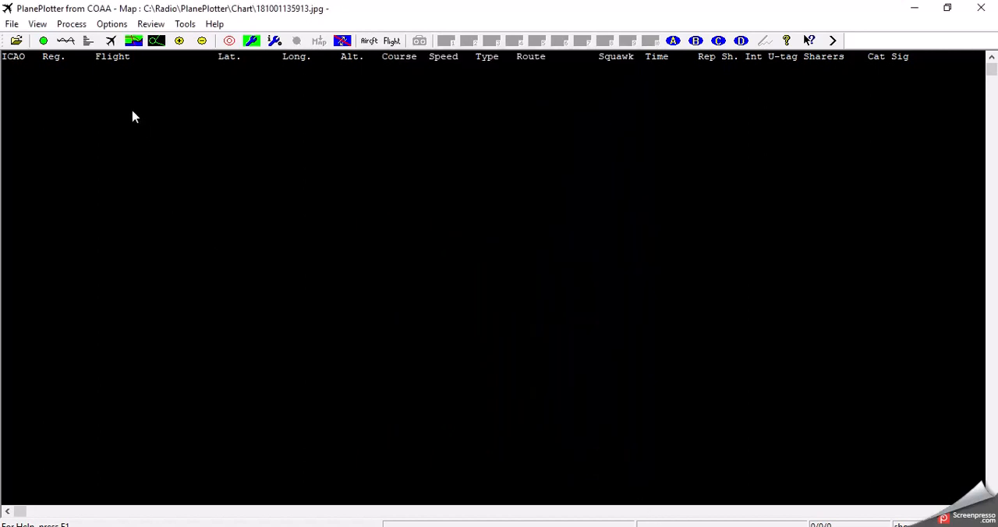
Examine the TCP/IP address set for the RTL dongle PC dump1090 Mode-S receiver and accept the dialog.
{"action": "left_click", "coordinate": [110, 25]}
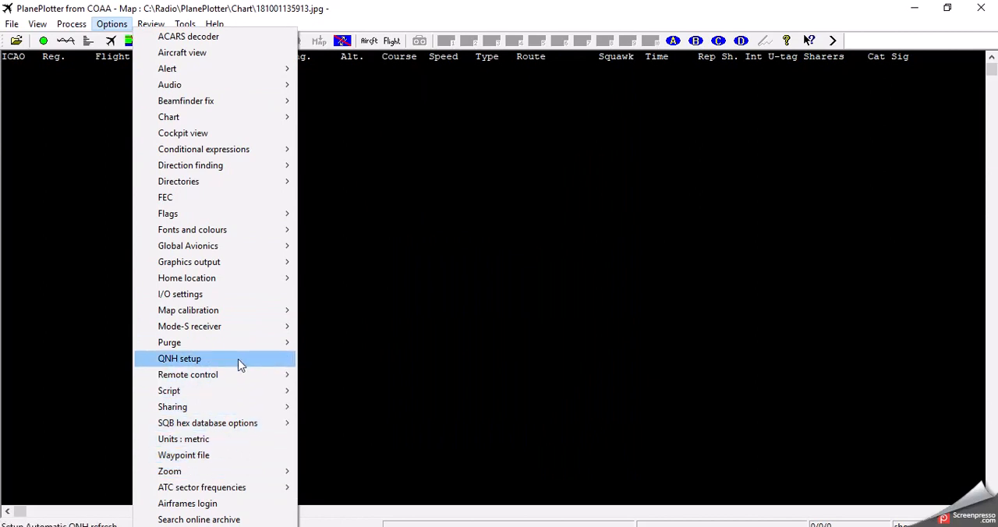
{"action": "mouse_move", "coordinate": [246, 333]}
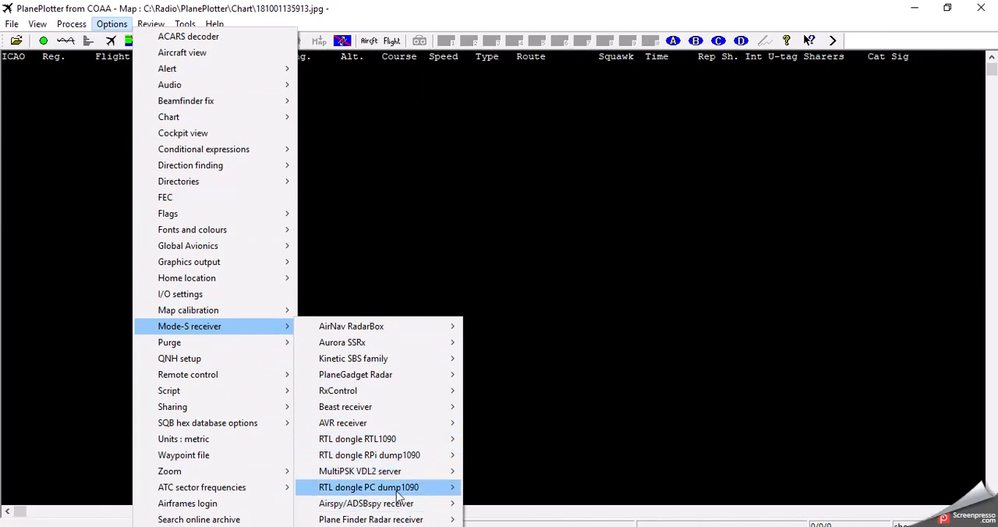
{"action": "mouse_move", "coordinate": [448, 488]}
{"action": "left_click", "coordinate": [487, 495]}
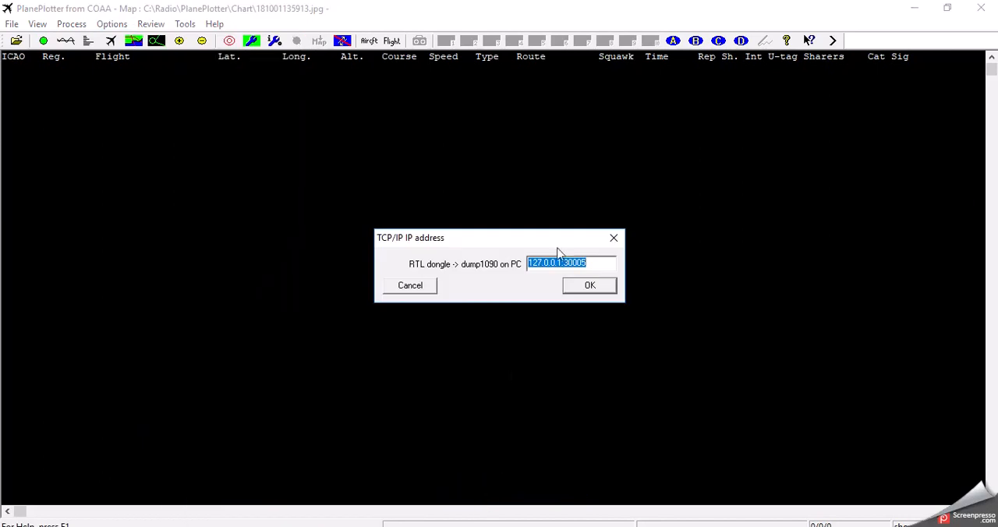
{"action": "left_click", "coordinate": [608, 264]}
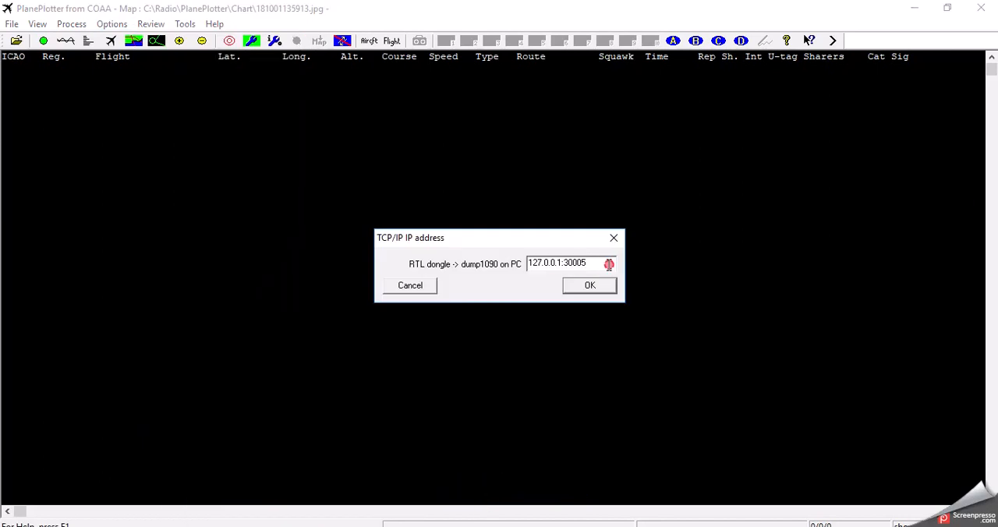
{"action": "double_click", "coordinate": [528, 263]}
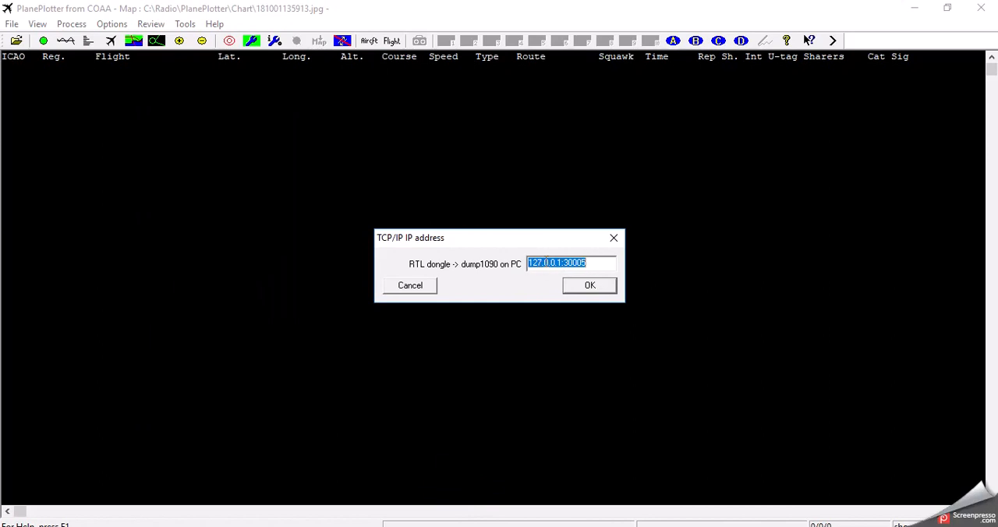
{"action": "left_click", "coordinate": [590, 285]}
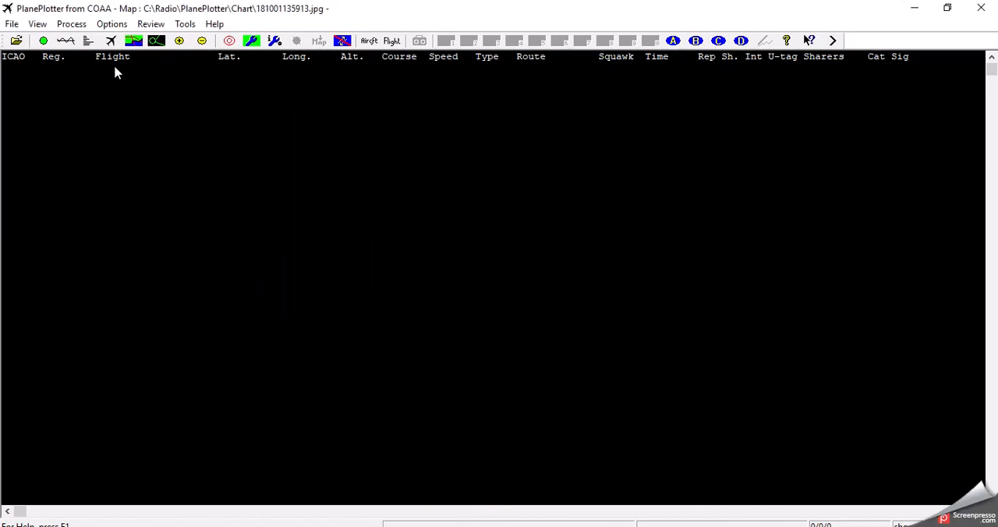
Start PlanePlotter's data processing, view the received aircraft on the chart, and return to the aircraft list view.
{"action": "left_click", "coordinate": [42, 41]}
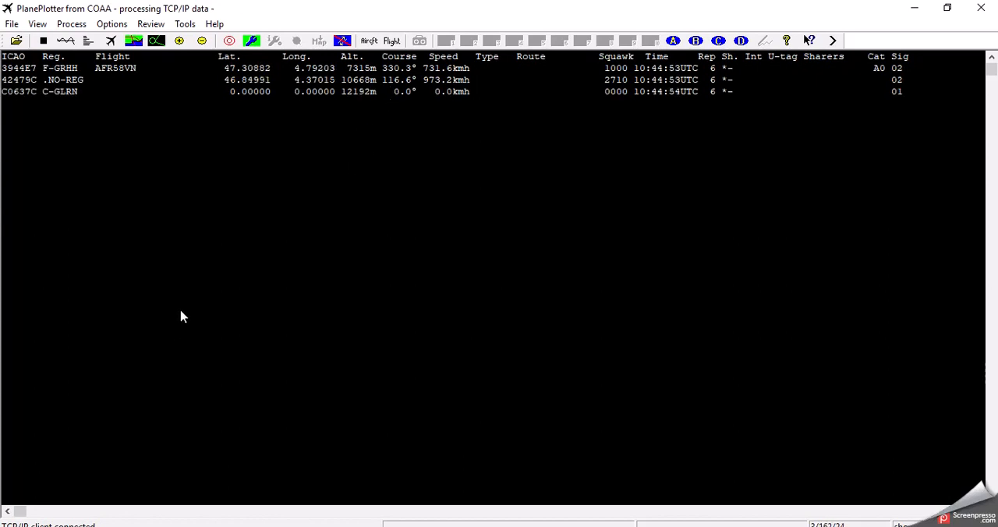
{"action": "left_click", "coordinate": [86, 42]}
{"action": "left_click", "coordinate": [111, 40]}
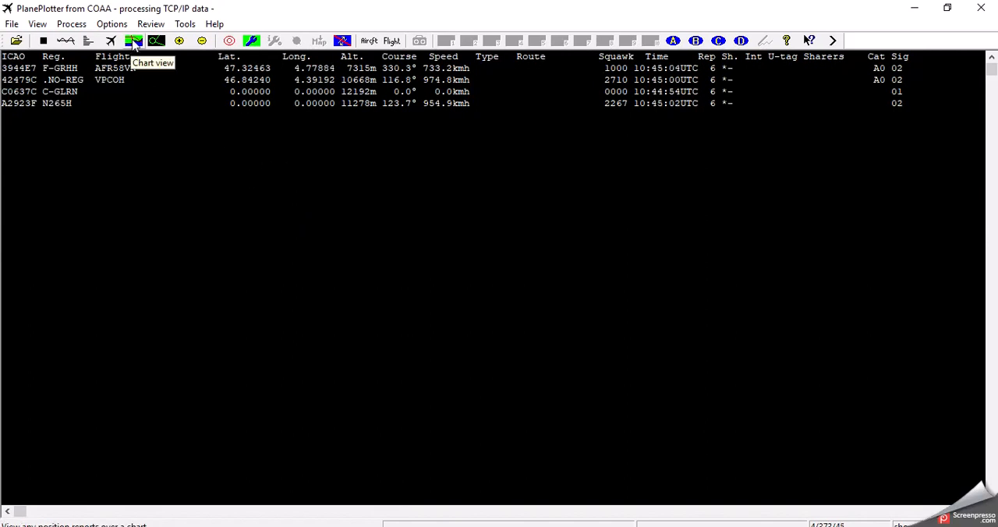
{"action": "left_click", "coordinate": [134, 43]}
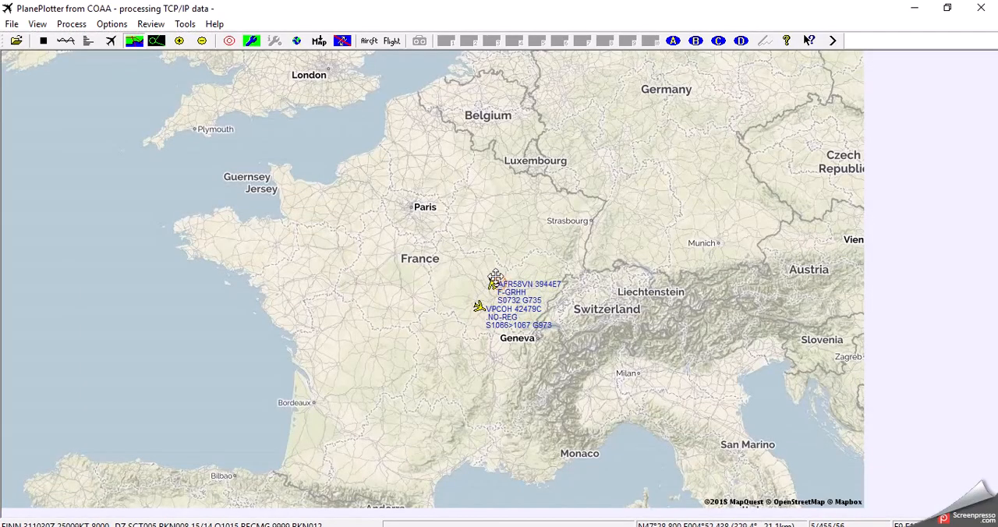
{"action": "left_click", "coordinate": [111, 40]}
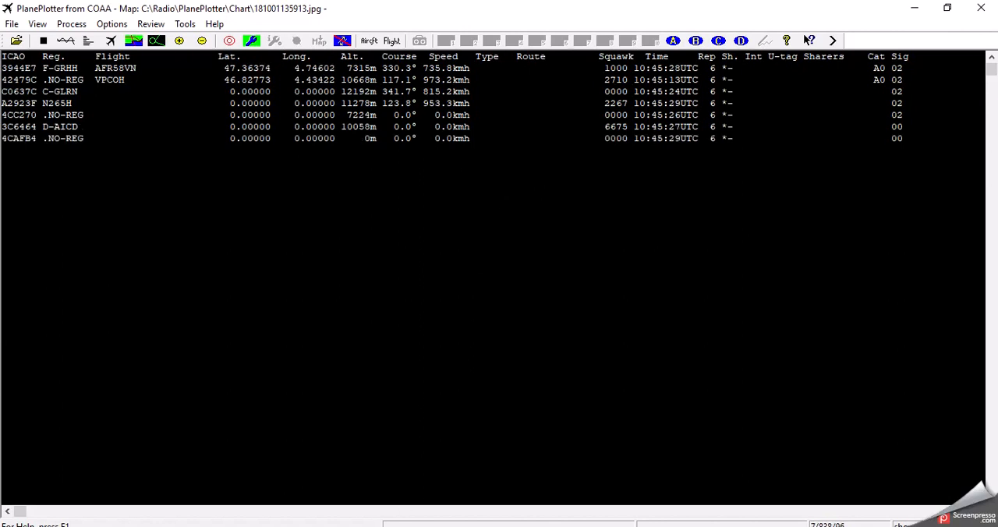
Switch to the Virtual Radar web page, view the maximized dump1090 console before minimizing it, and widen the page's aircraft detail and list pane.
{"action": "key", "text": "alt+Tab"}
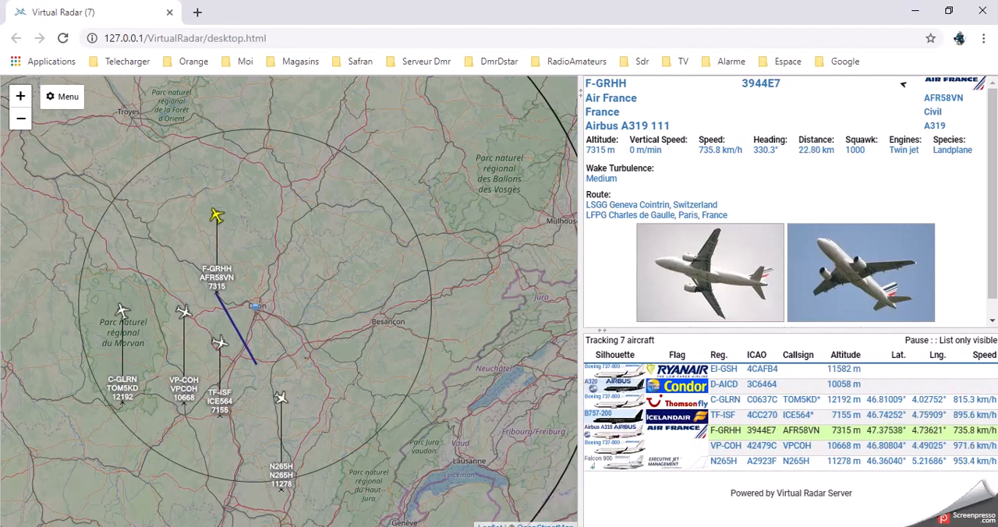
{"action": "key", "text": "alt+Tab"}
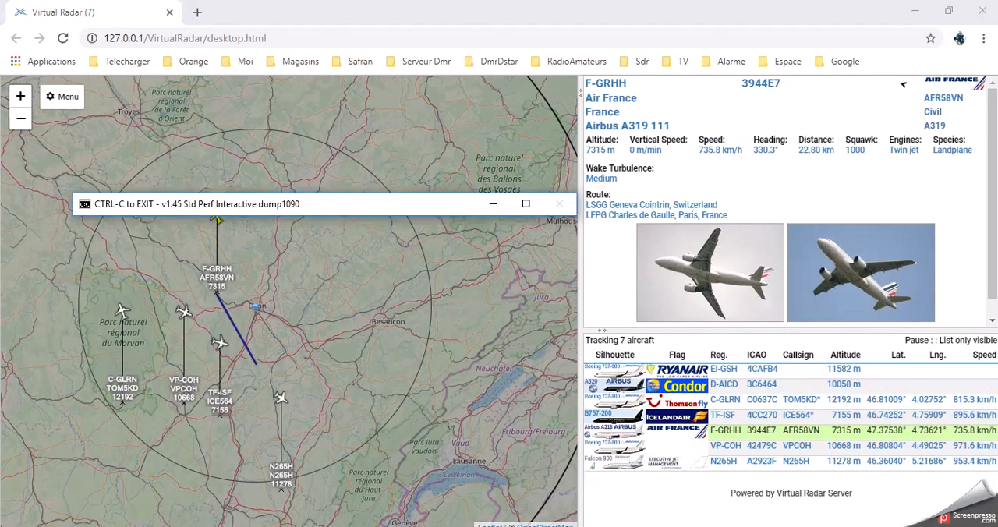
{"action": "left_click", "coordinate": [525, 204]}
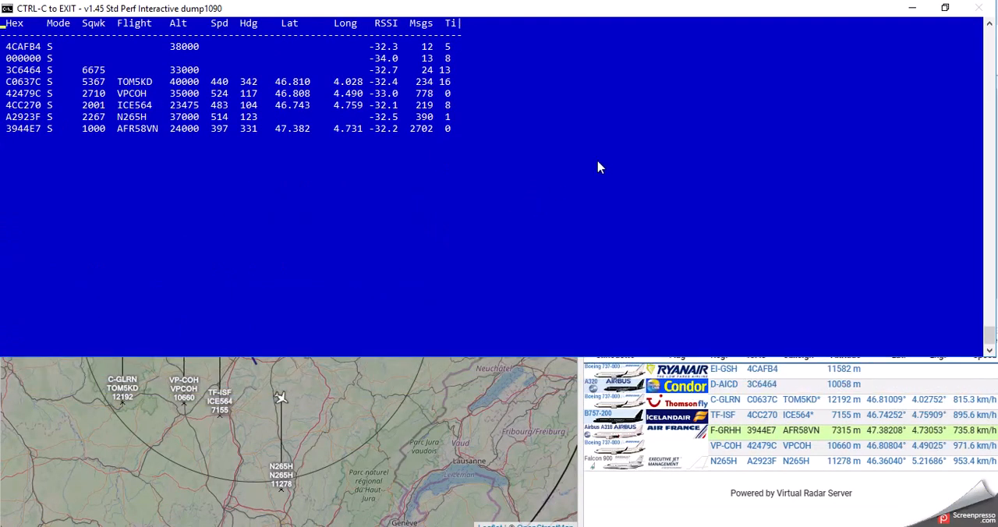
{"action": "left_click", "coordinate": [912, 7]}
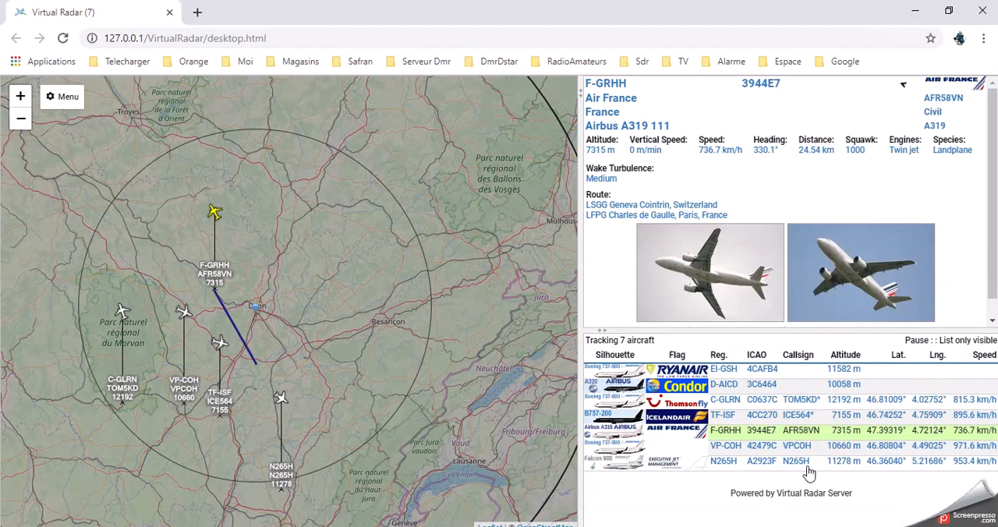
{"action": "left_click_drag", "start_coordinate": [578, 303], "coordinate": [530, 300]}
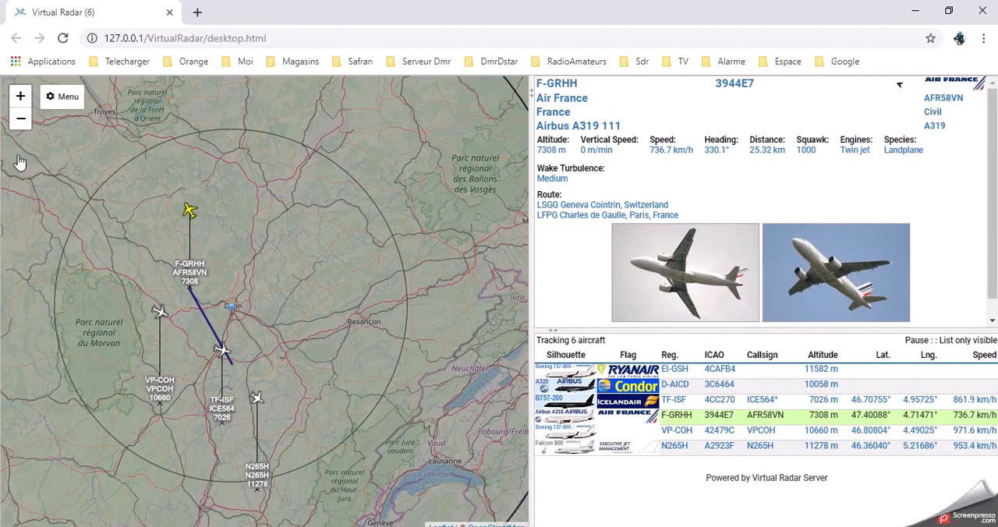
Open the Virtual Radar page options and examine the General, Map and Aircraft settings, including the aircraft detail fields.
{"action": "left_click", "coordinate": [62, 96]}
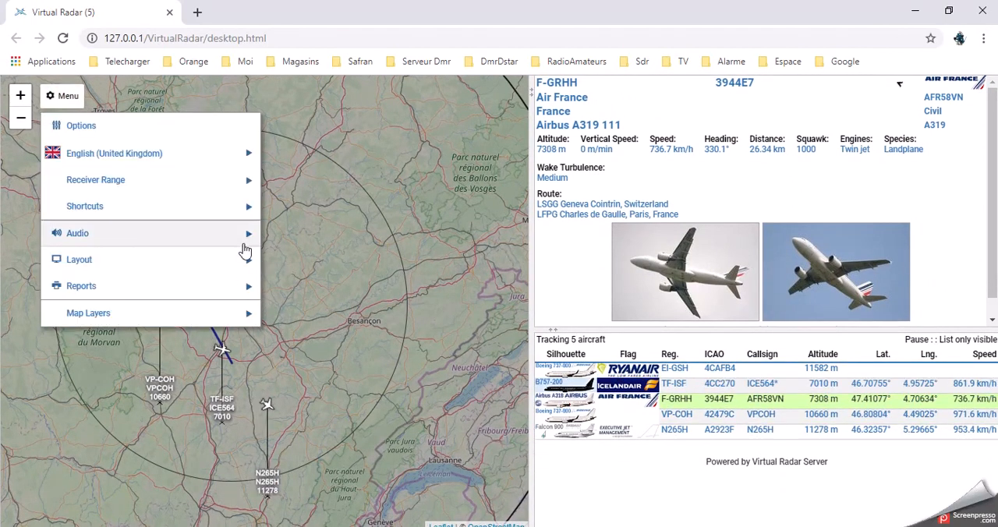
{"action": "left_click", "coordinate": [119, 128]}
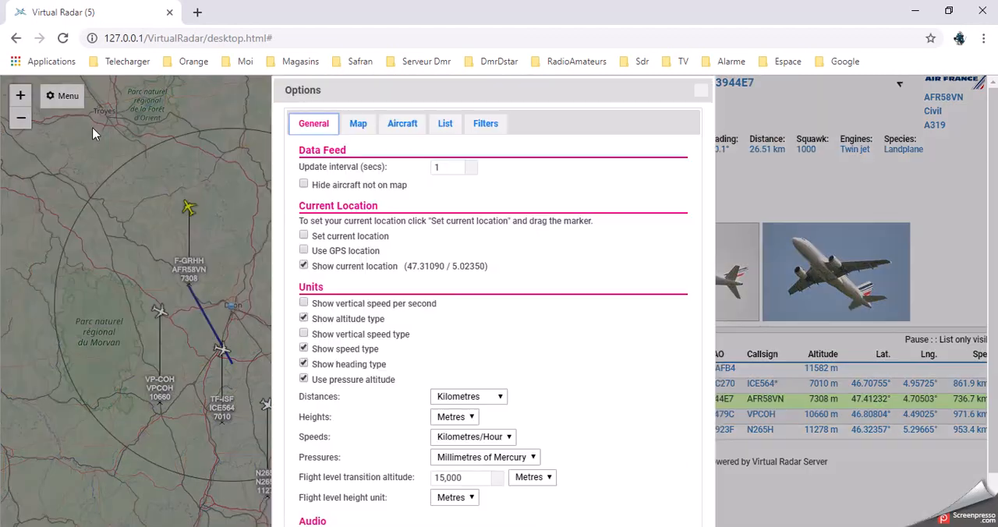
{"action": "left_click", "coordinate": [97, 131]}
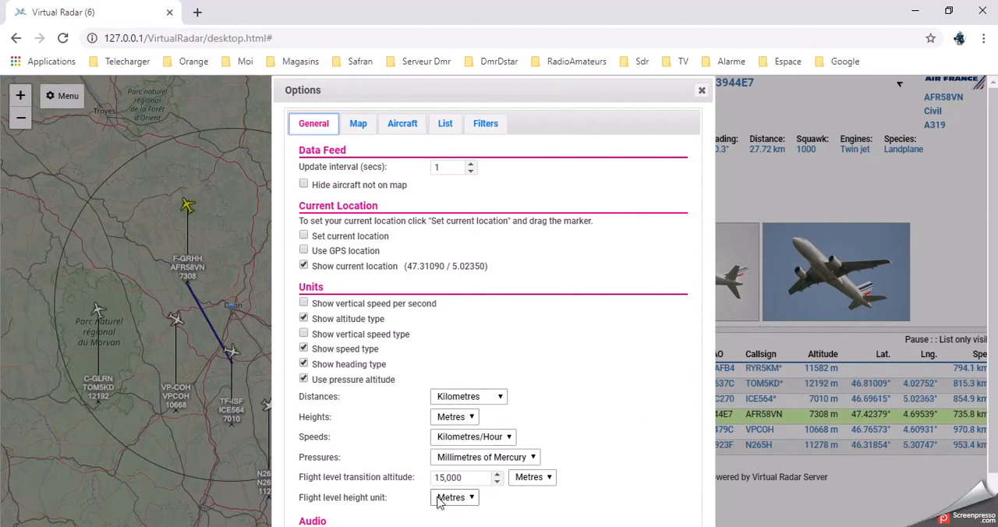
{"action": "left_click", "coordinate": [359, 128]}
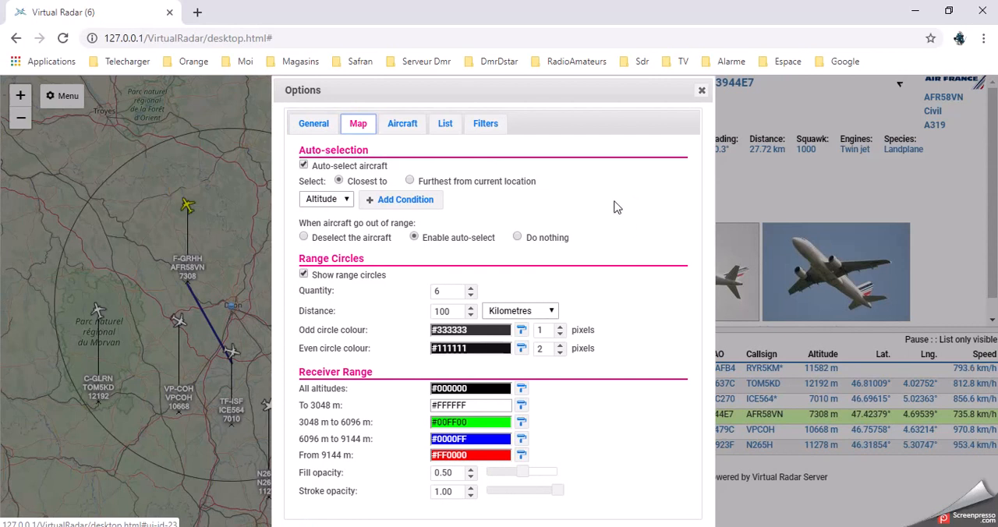
{"action": "left_click", "coordinate": [411, 123]}
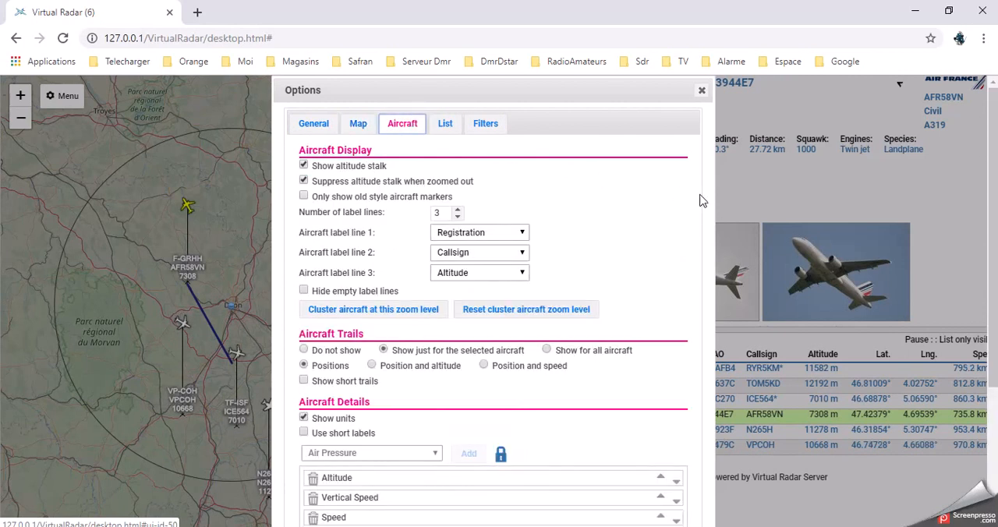
{"action": "scroll", "coordinate": [641, 249], "scroll_direction": "down", "scroll_amount": 3}
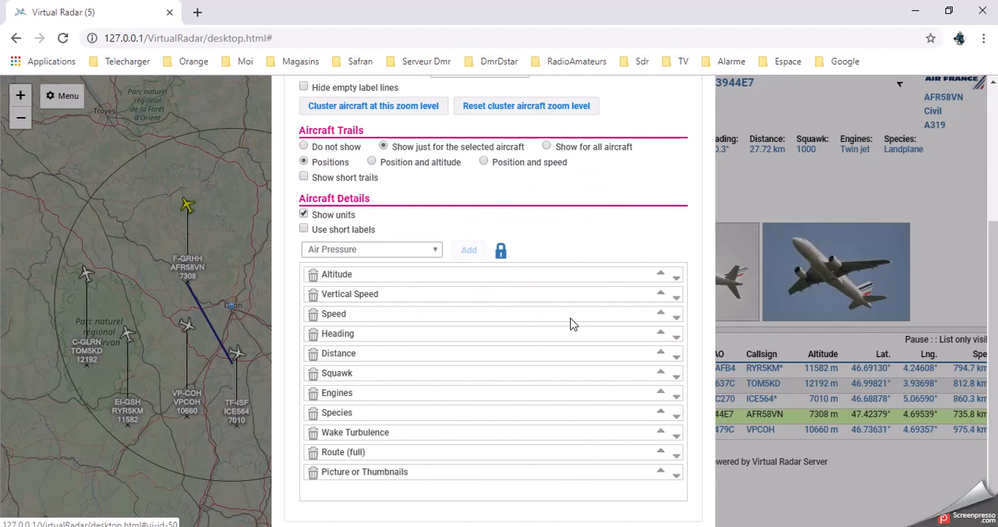
{"action": "scroll", "coordinate": [570, 324], "scroll_direction": "up", "scroll_amount": 3}
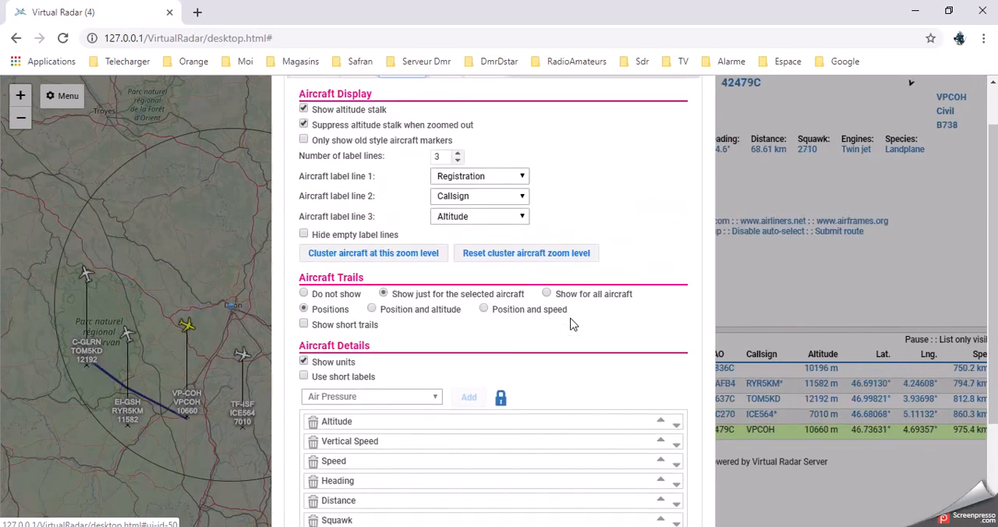
Examine the aircraft list's sorting and column settings and the filter settings, and close the options.
{"action": "left_click", "coordinate": [452, 126]}
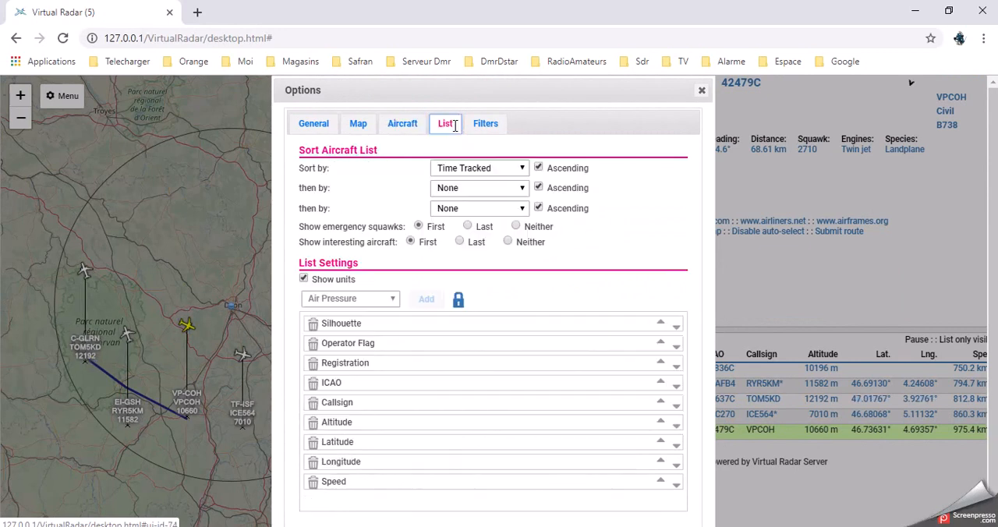
{"action": "scroll", "coordinate": [492, 199], "scroll_direction": "down", "scroll_amount": 1}
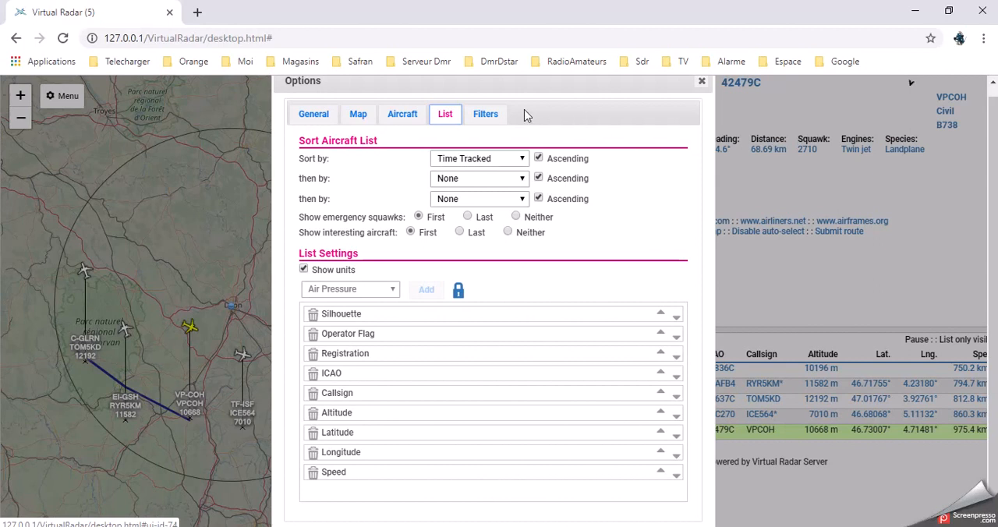
{"action": "left_click", "coordinate": [484, 114]}
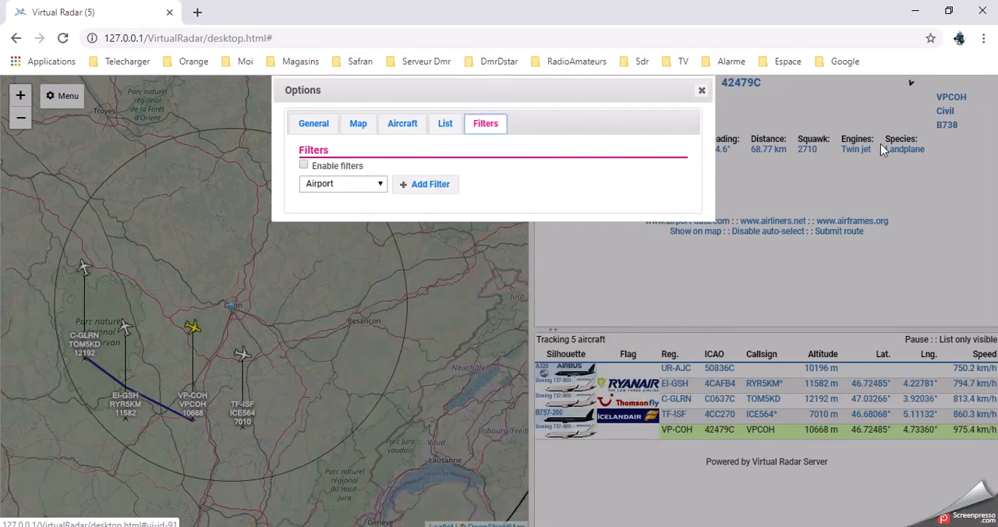
{"action": "left_click", "coordinate": [702, 93]}
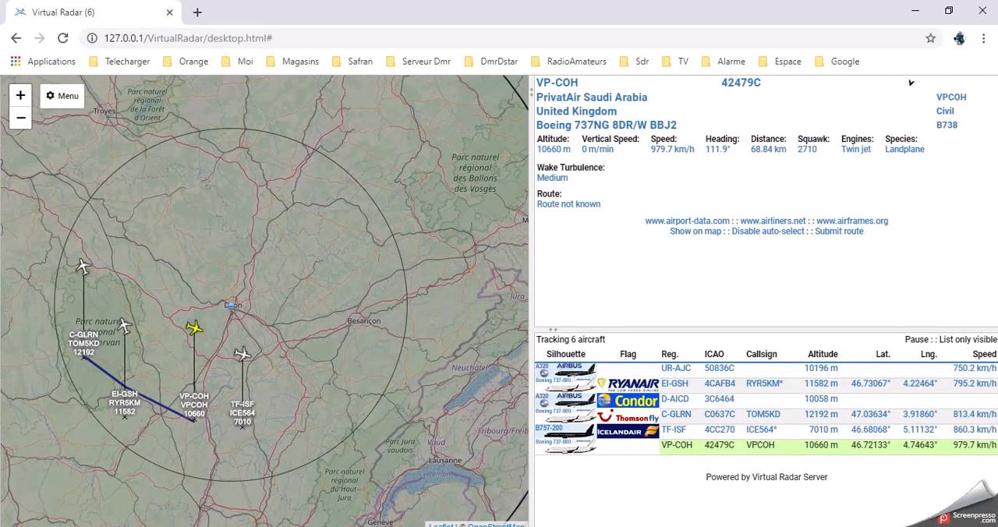
Switch to PlanePlotter, inspect the details of flights TOM5KD and AFR58VN on the chart, and return to the aircraft list view.
{"action": "left_click", "coordinate": [469, 526]}
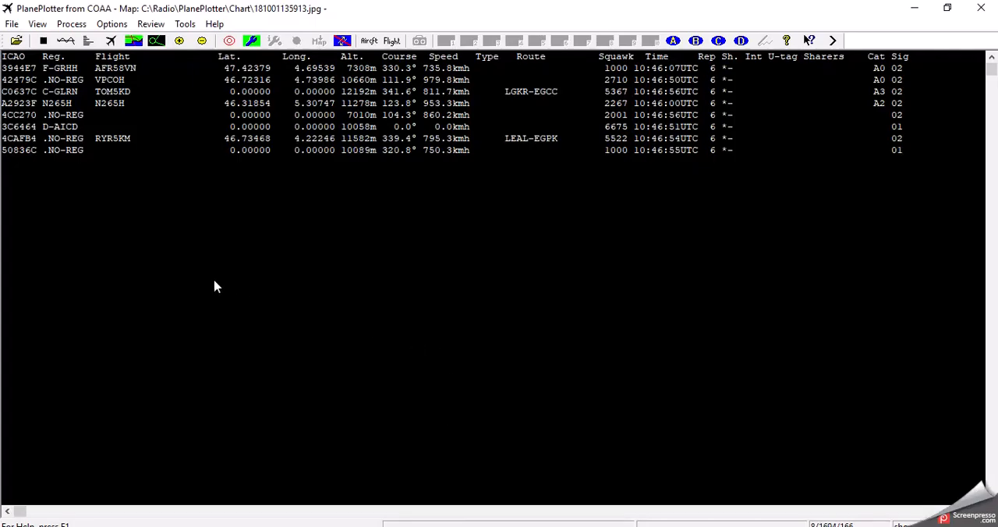
{"action": "left_click", "coordinate": [133, 42]}
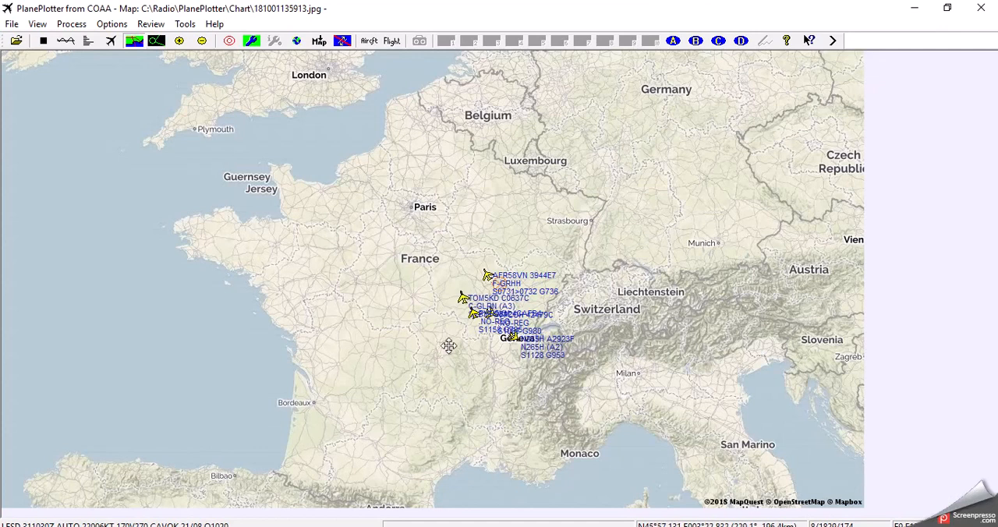
{"action": "mouse_move", "coordinate": [464, 297]}
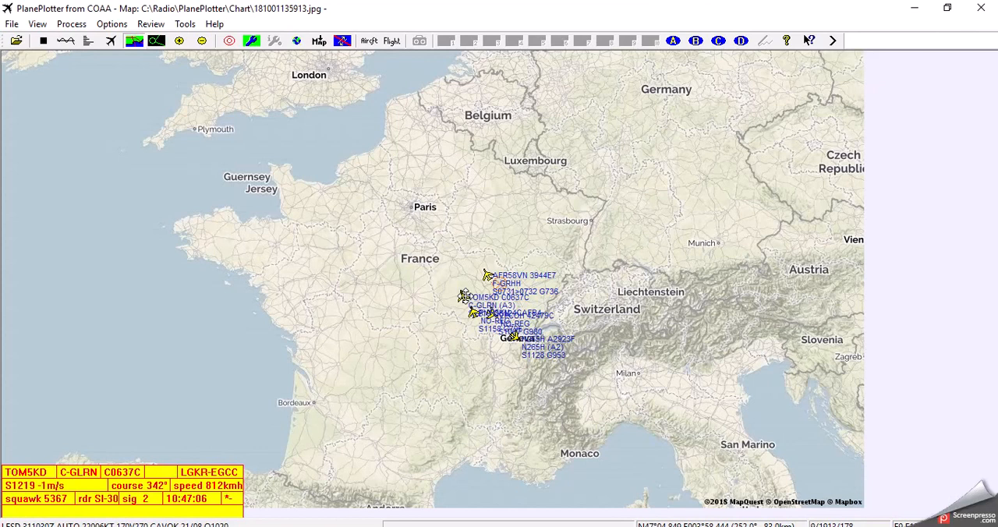
{"action": "mouse_move", "coordinate": [485, 274]}
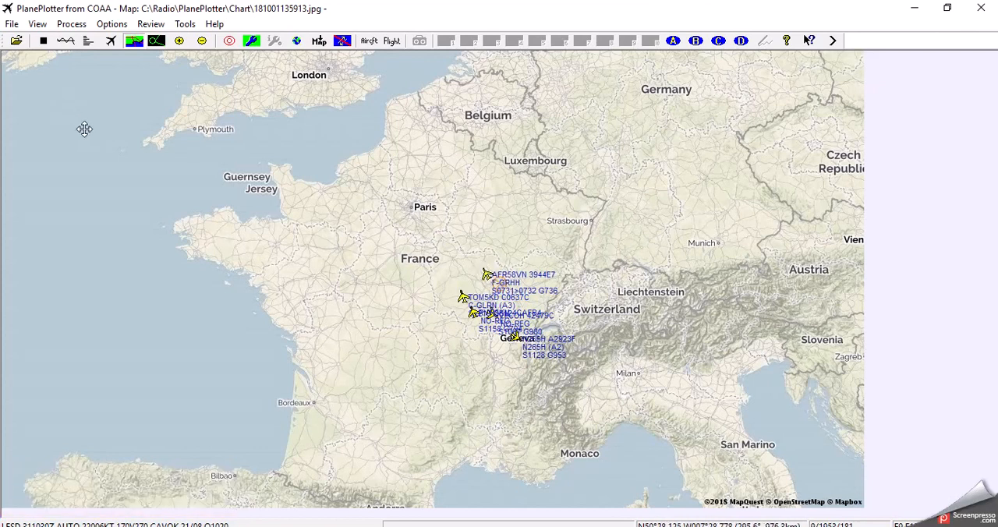
{"action": "left_click", "coordinate": [111, 40]}
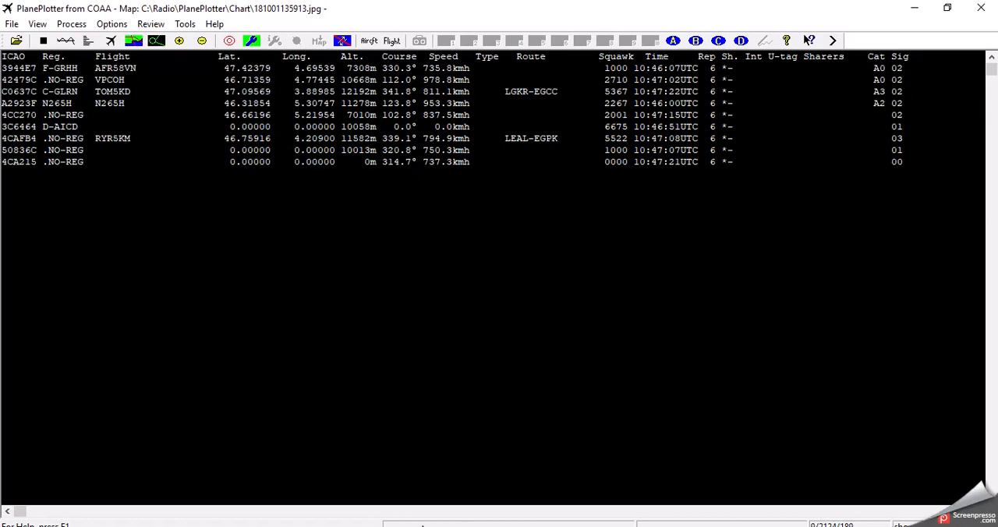
{"action": "mouse_move", "coordinate": [376, 526]}
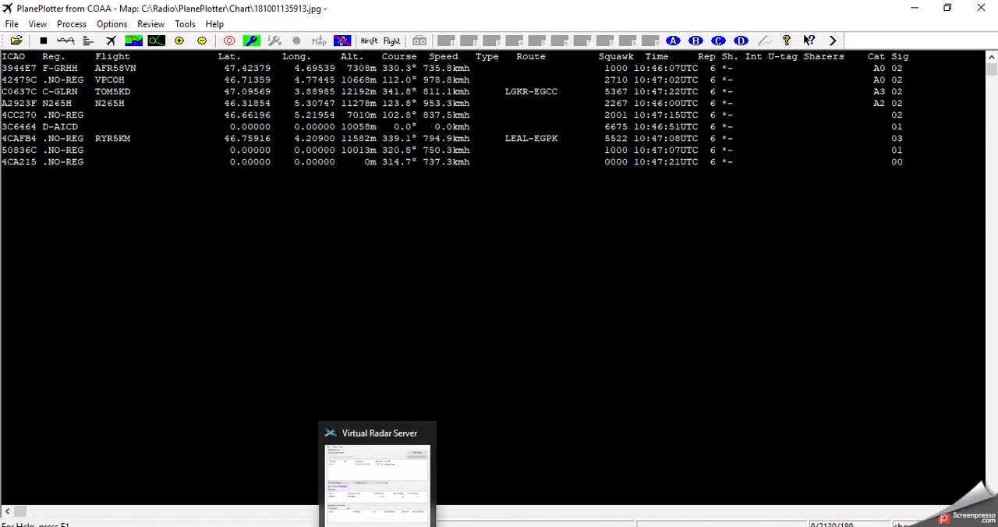